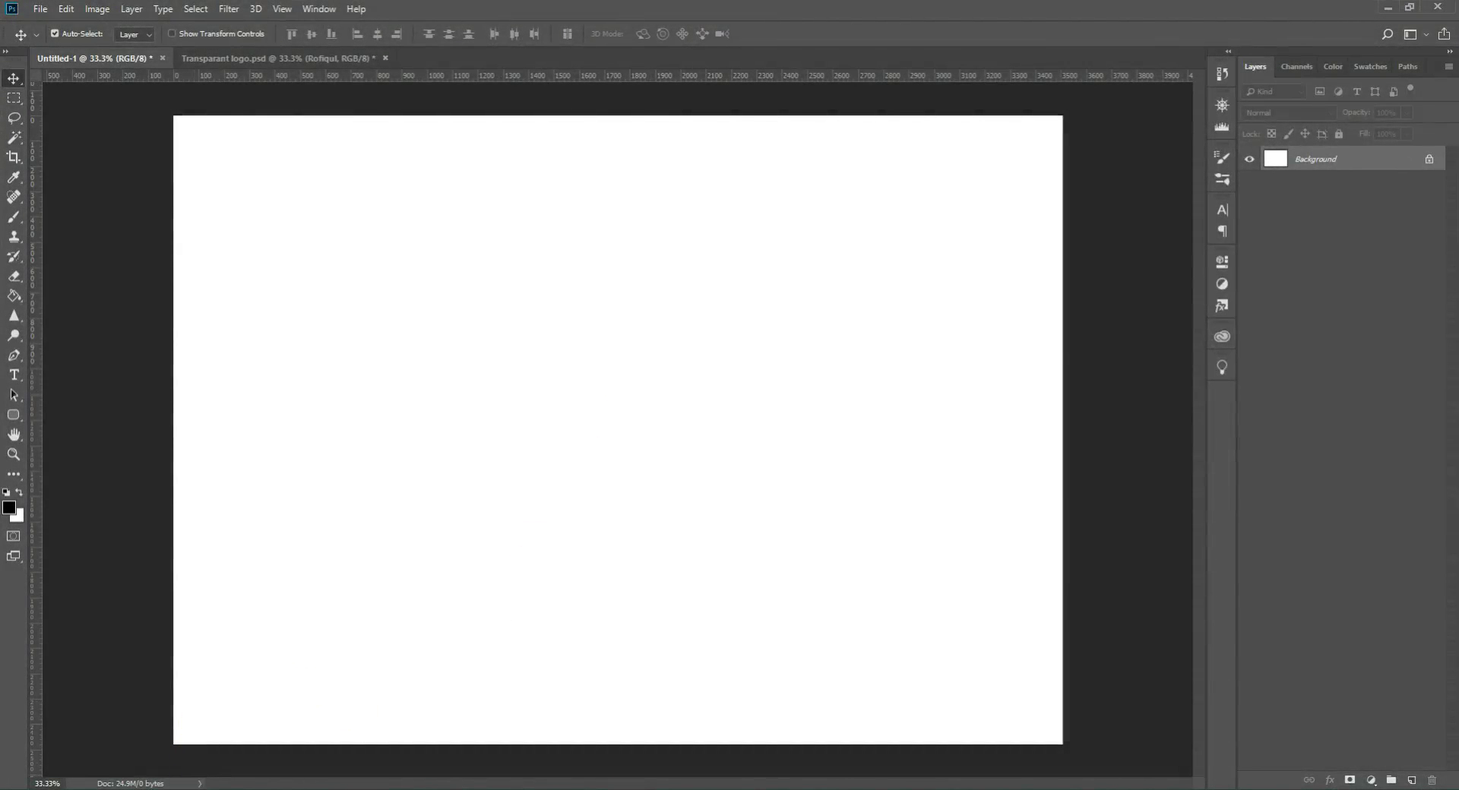
- Switch from the blank Untitled-1 Photoshop document to File Explorer
click(178, 759)
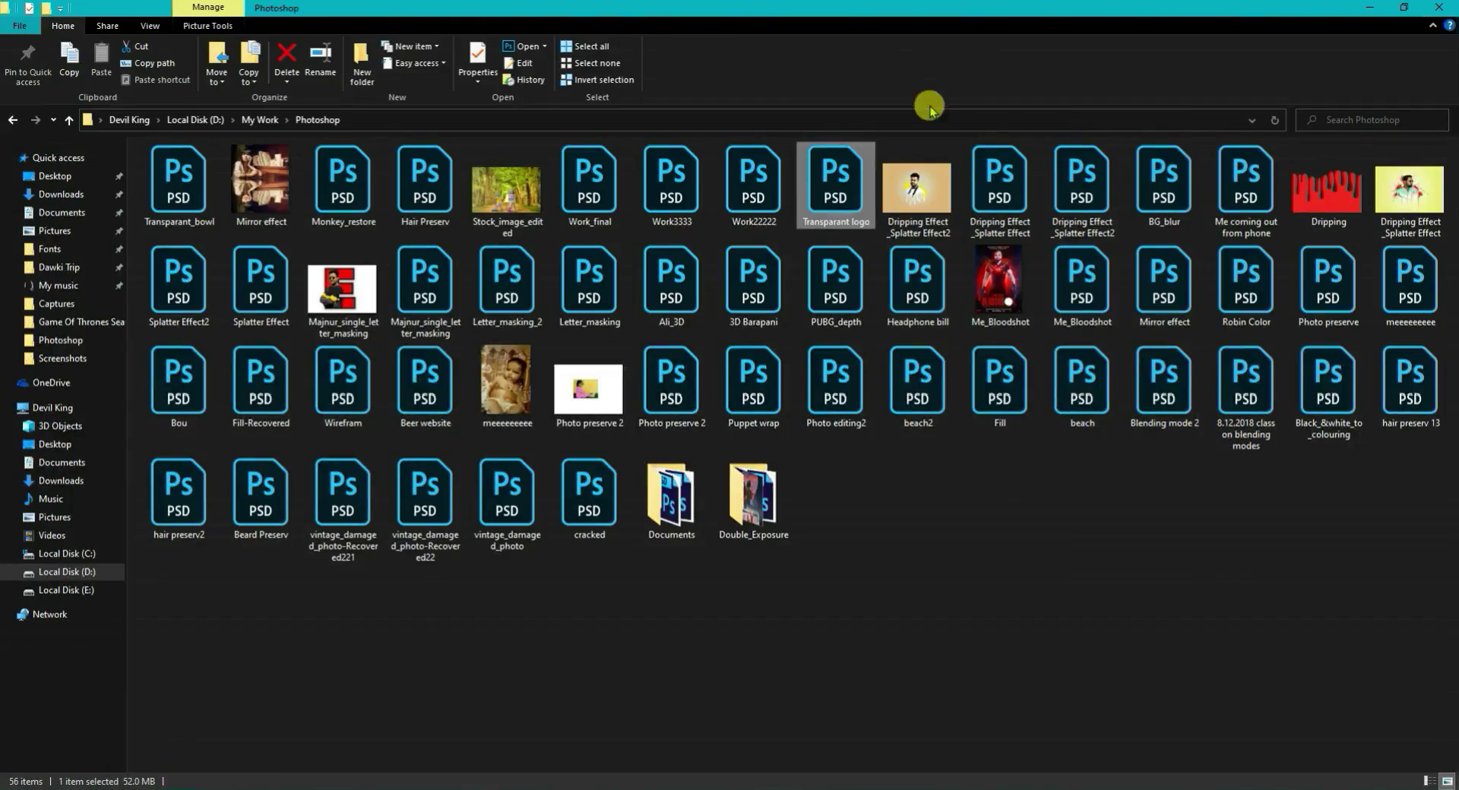
- Go up to My Work and drag the puppy photo onto the Untitled-1 canvas
click(12, 119)
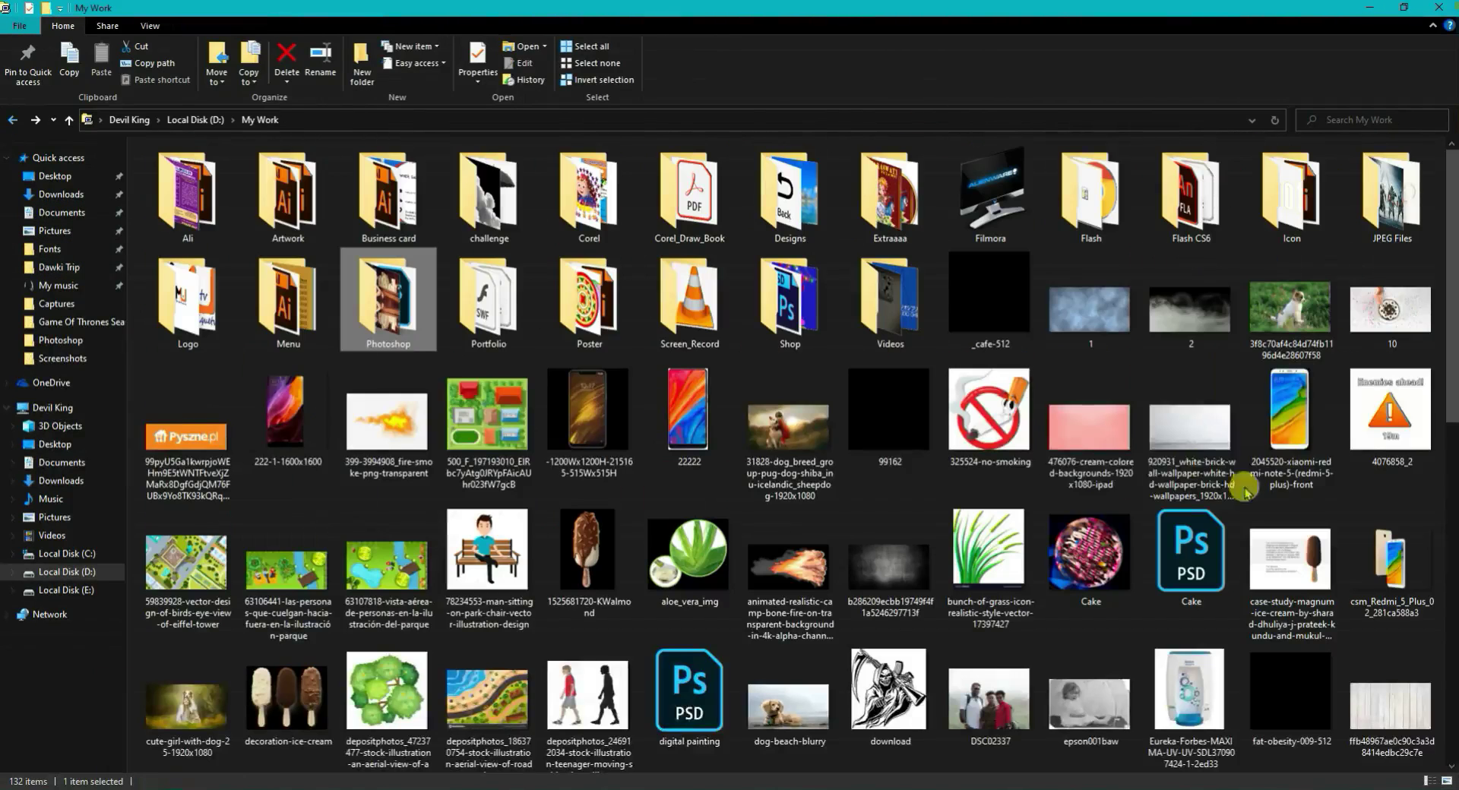
mouse_move(1289, 311)
mouse_down()
mouse_move(638, 782)
mouse_move(595, 577)
mouse_up()
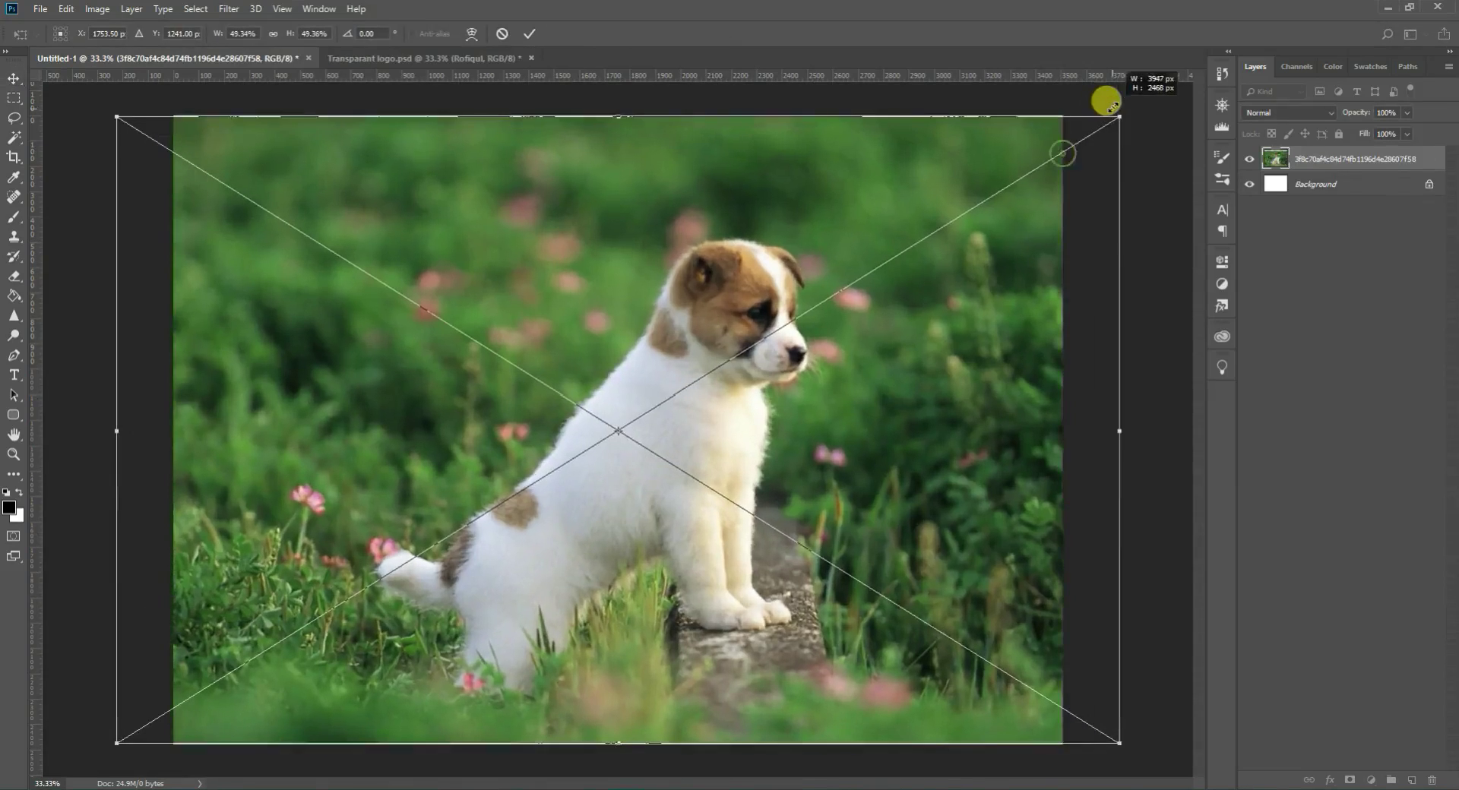
- Scale the puppy photo to fill the canvas, add a black 148 pt R, and open its layer styles
drag(1061, 152, 1130, 111)
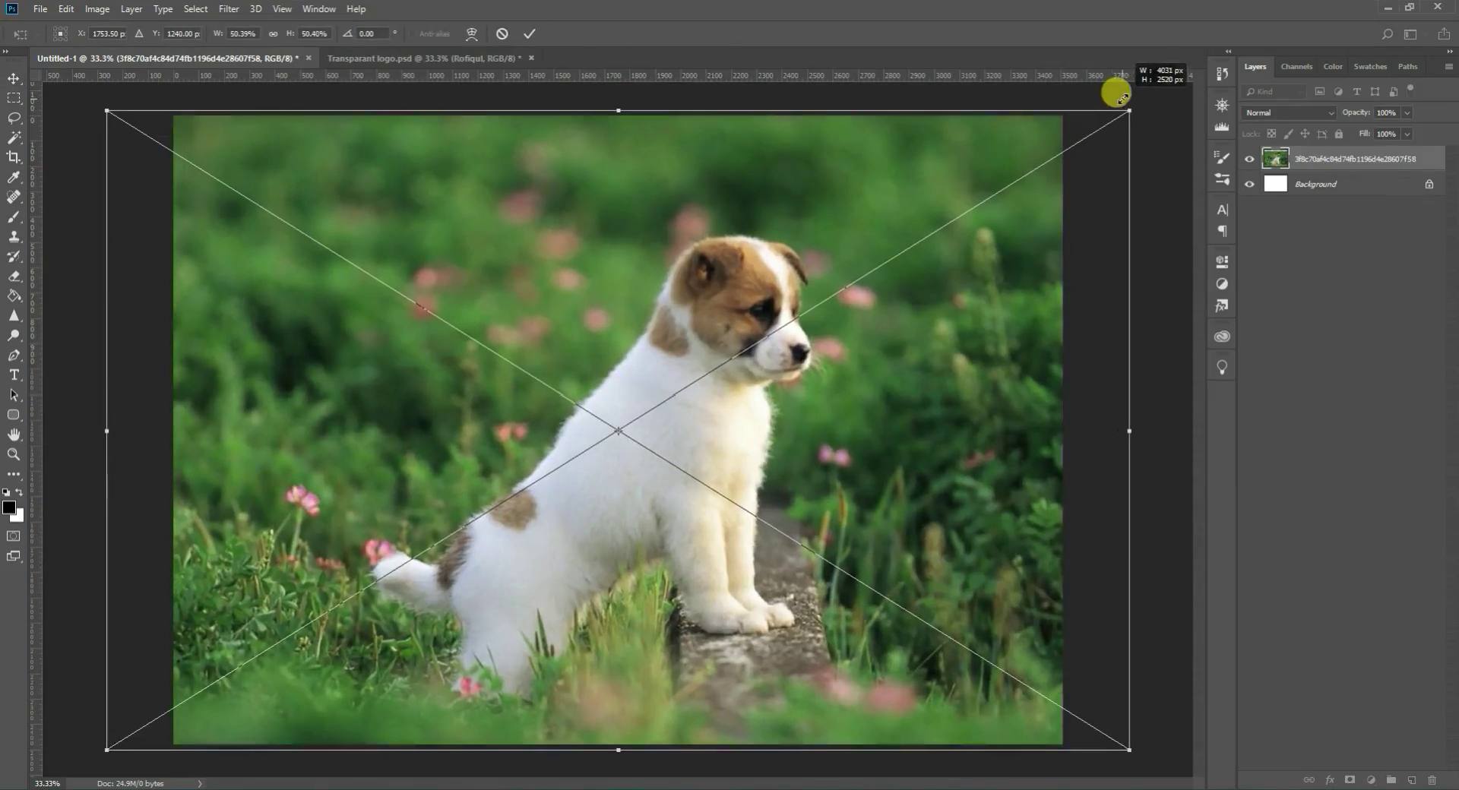
click(536, 34)
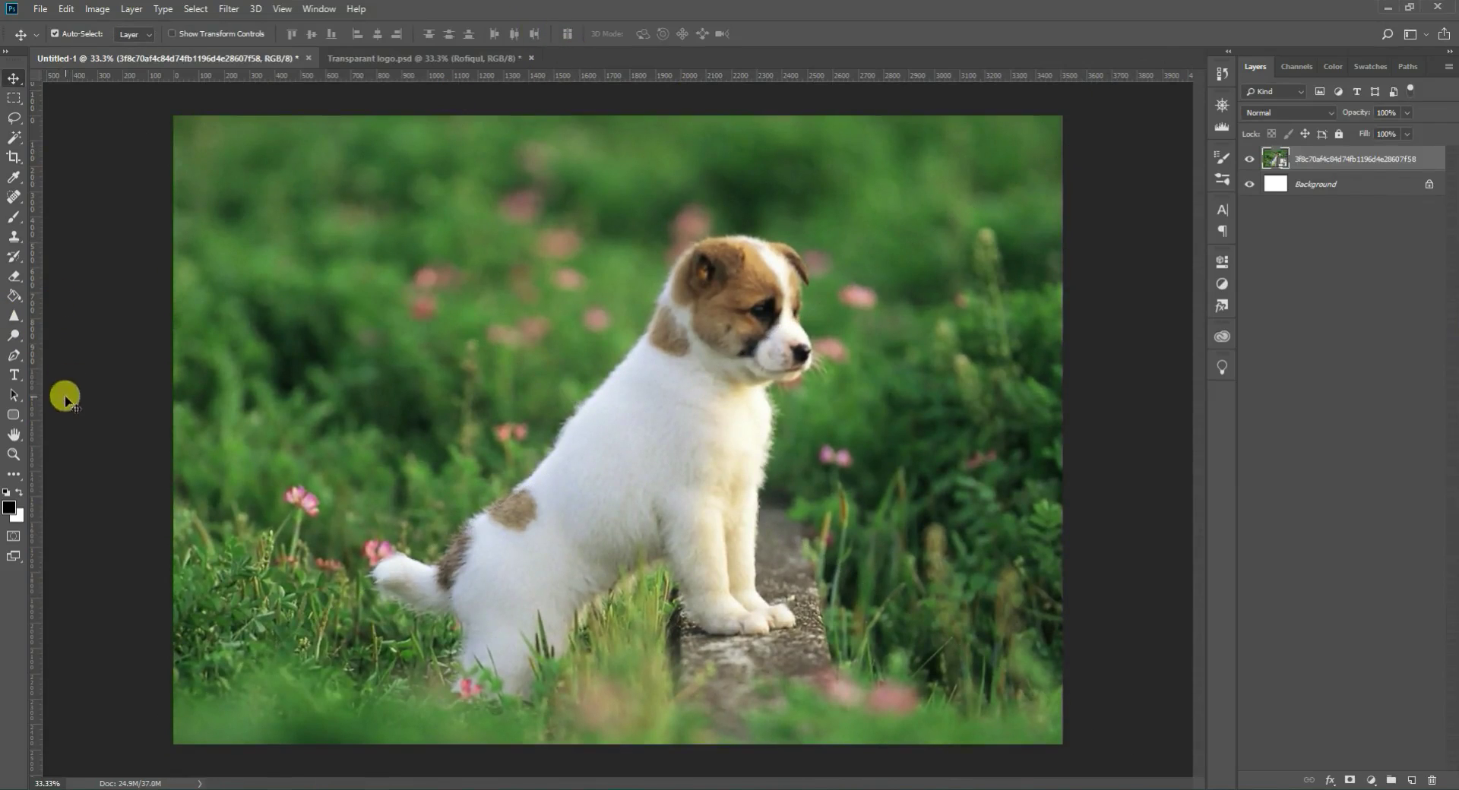
click(15, 377)
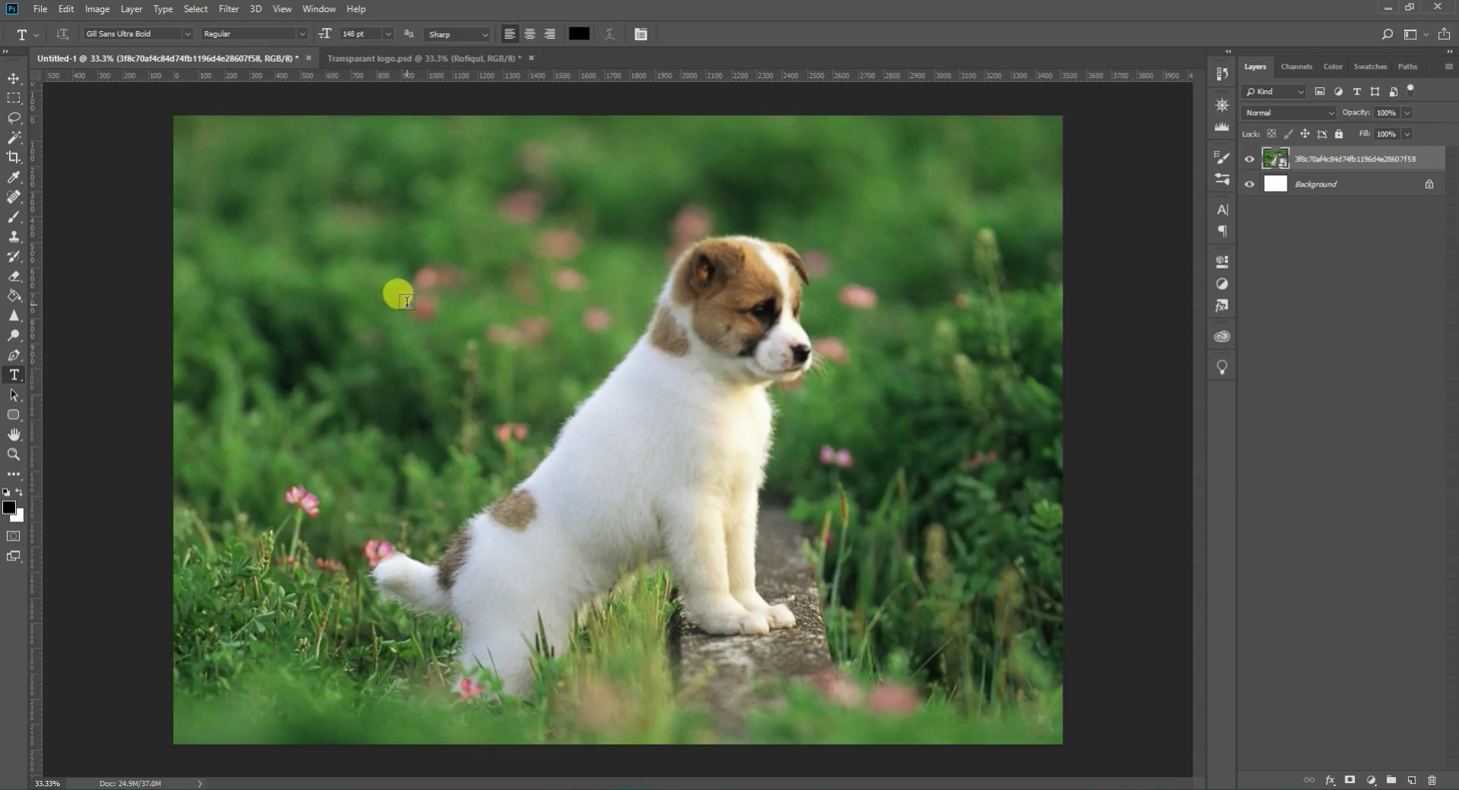
click(446, 308)
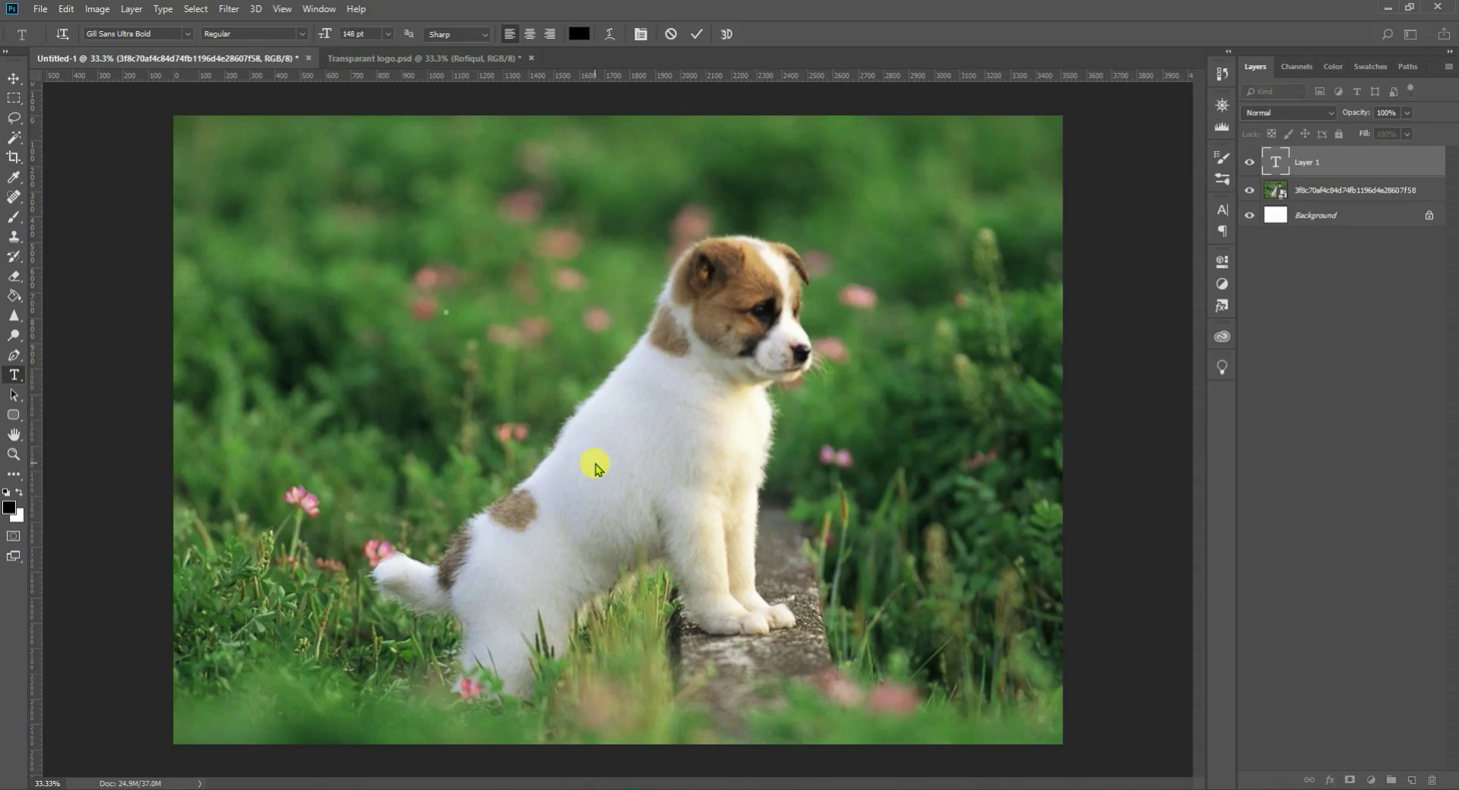
text(R)
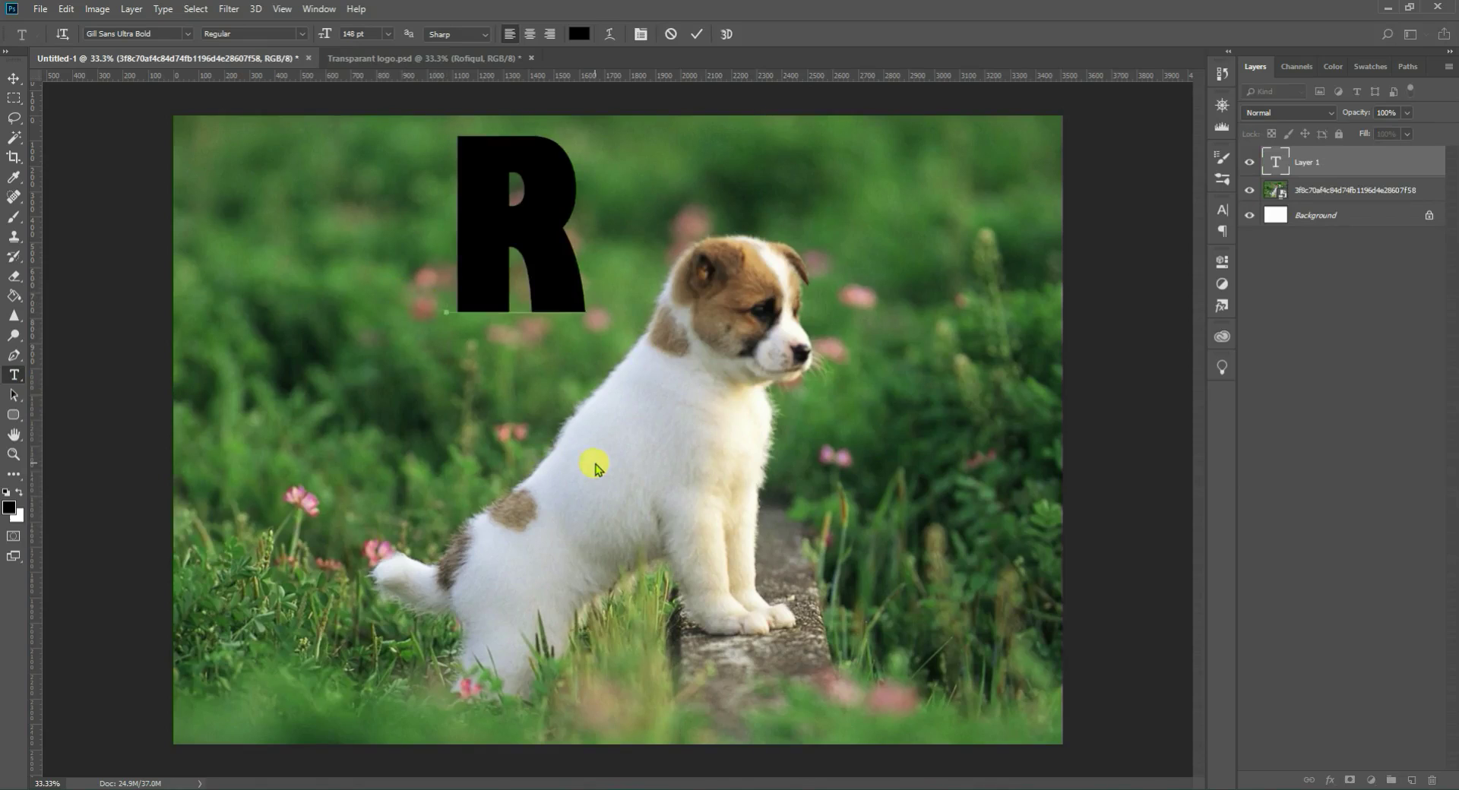
click(700, 35)
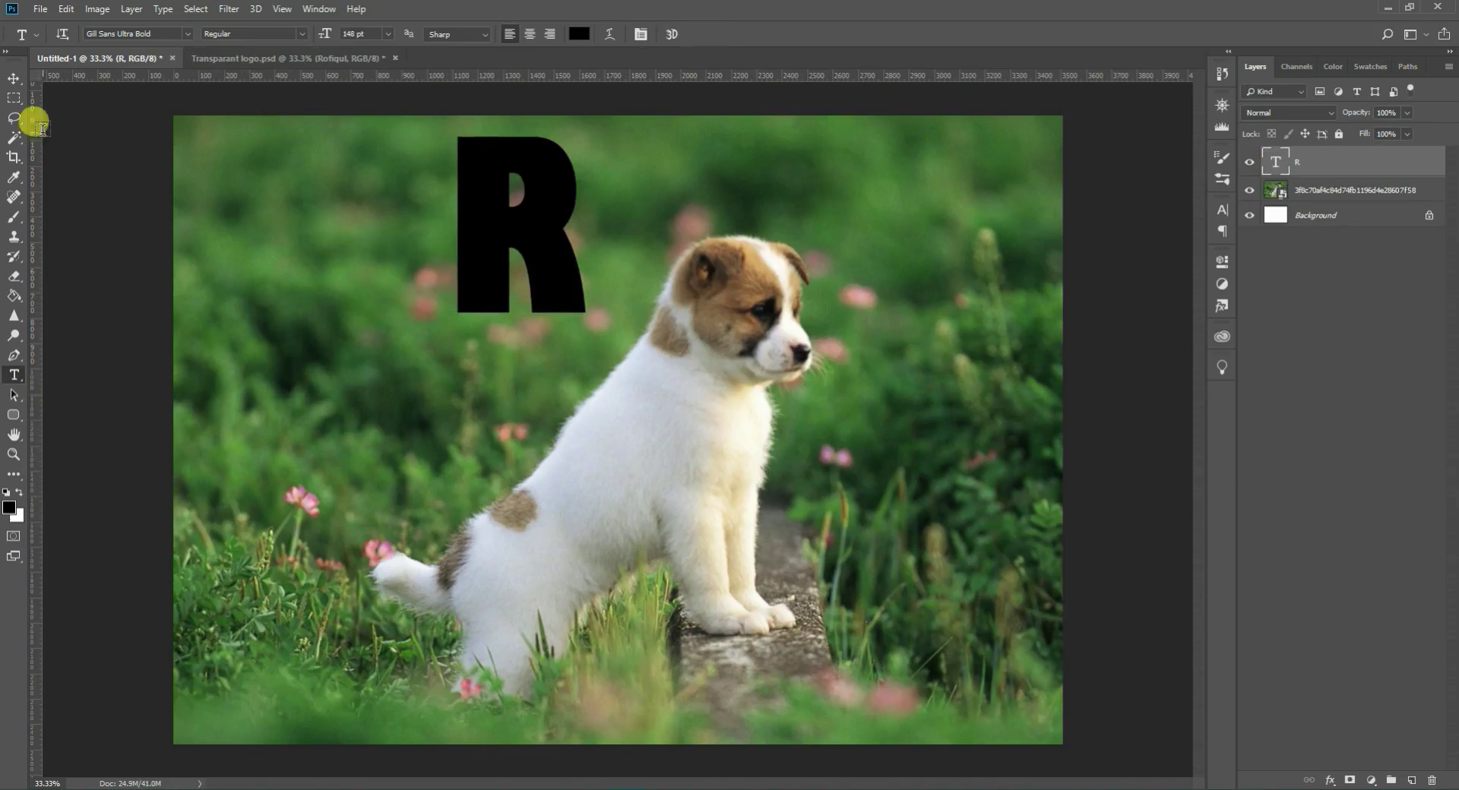
click(12, 80)
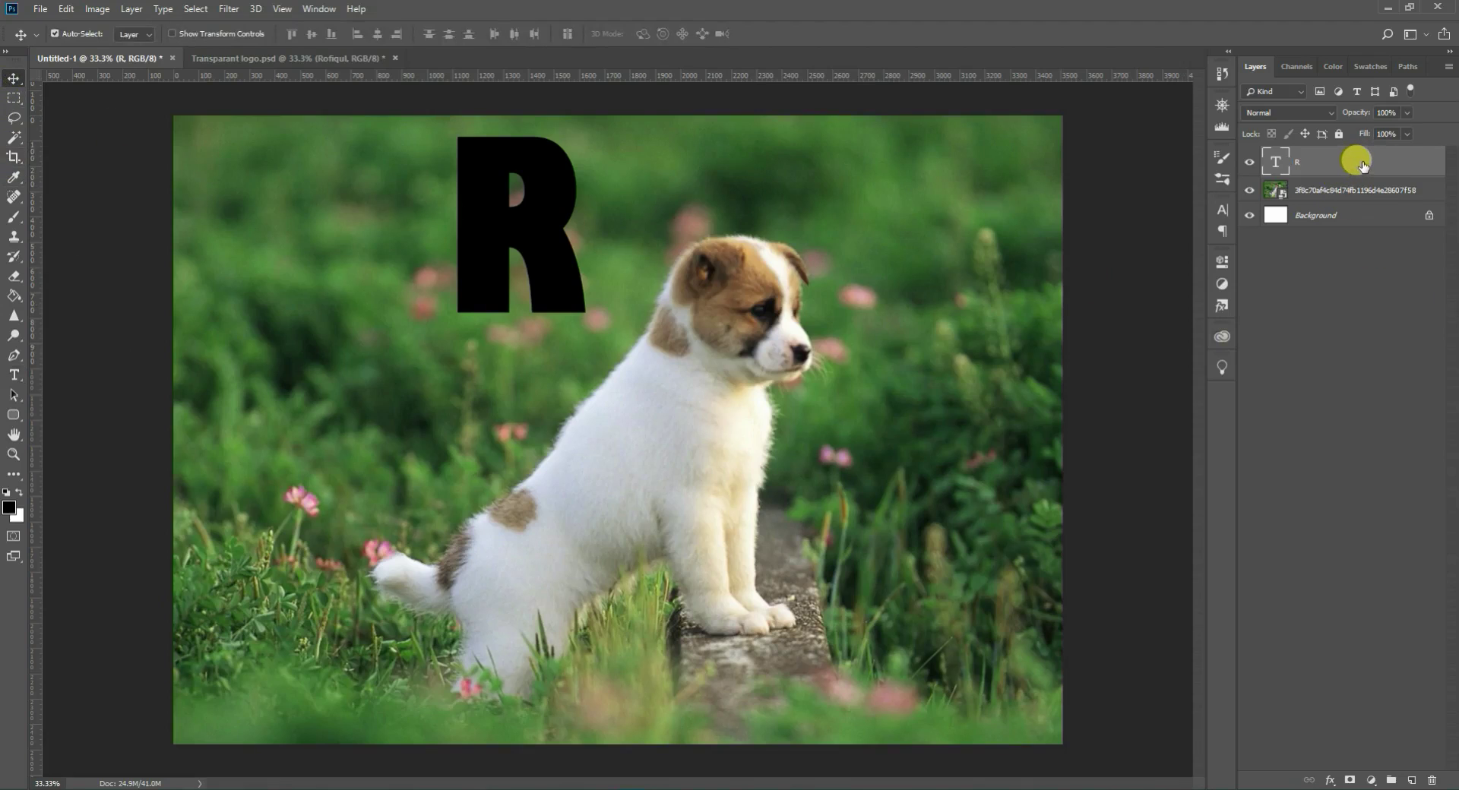
double_click(1362, 165)
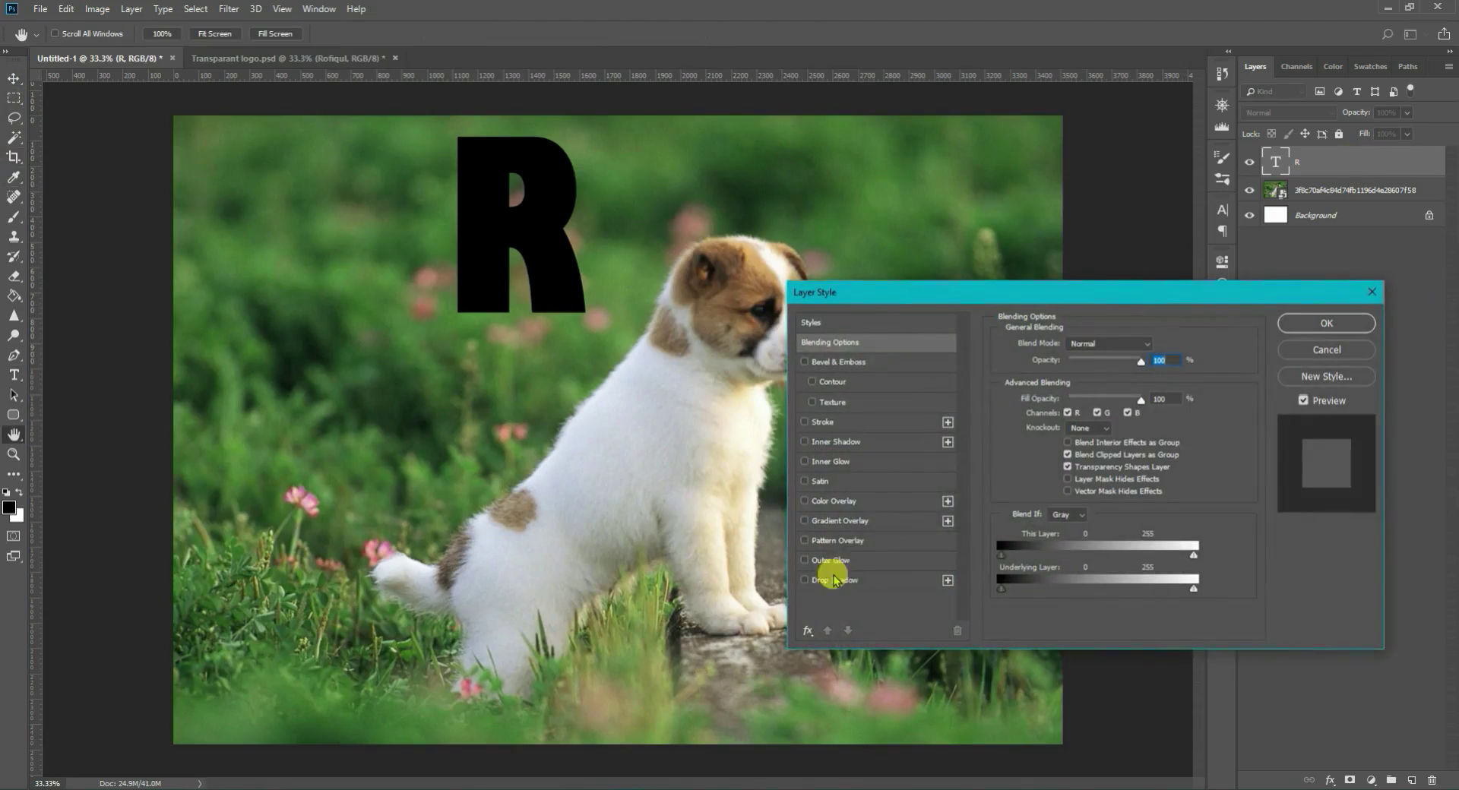
- Add a default Bevel & Emboss to the R: direction Up, size 18 px, highlight opacity 34%
click(863, 362)
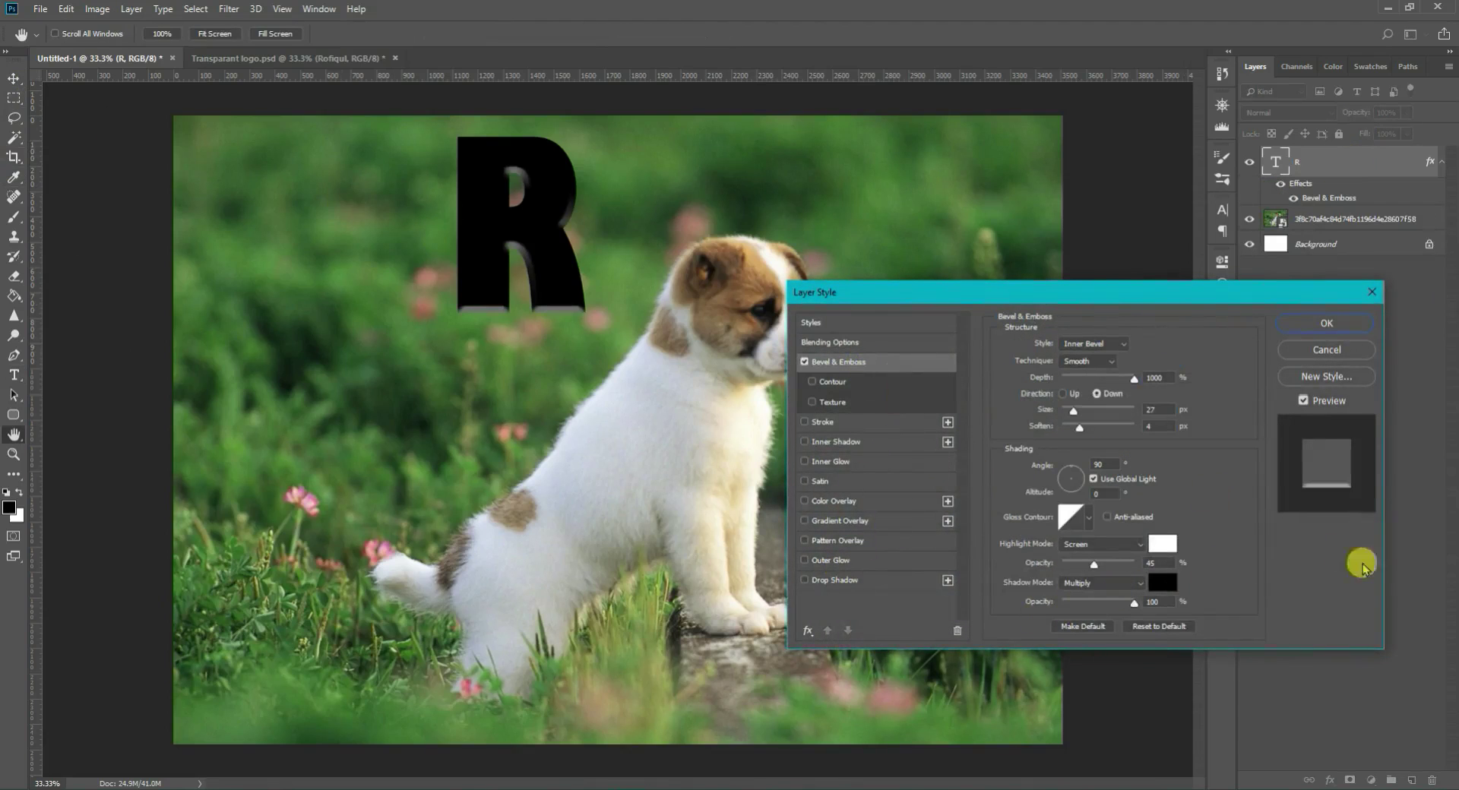
click(1160, 628)
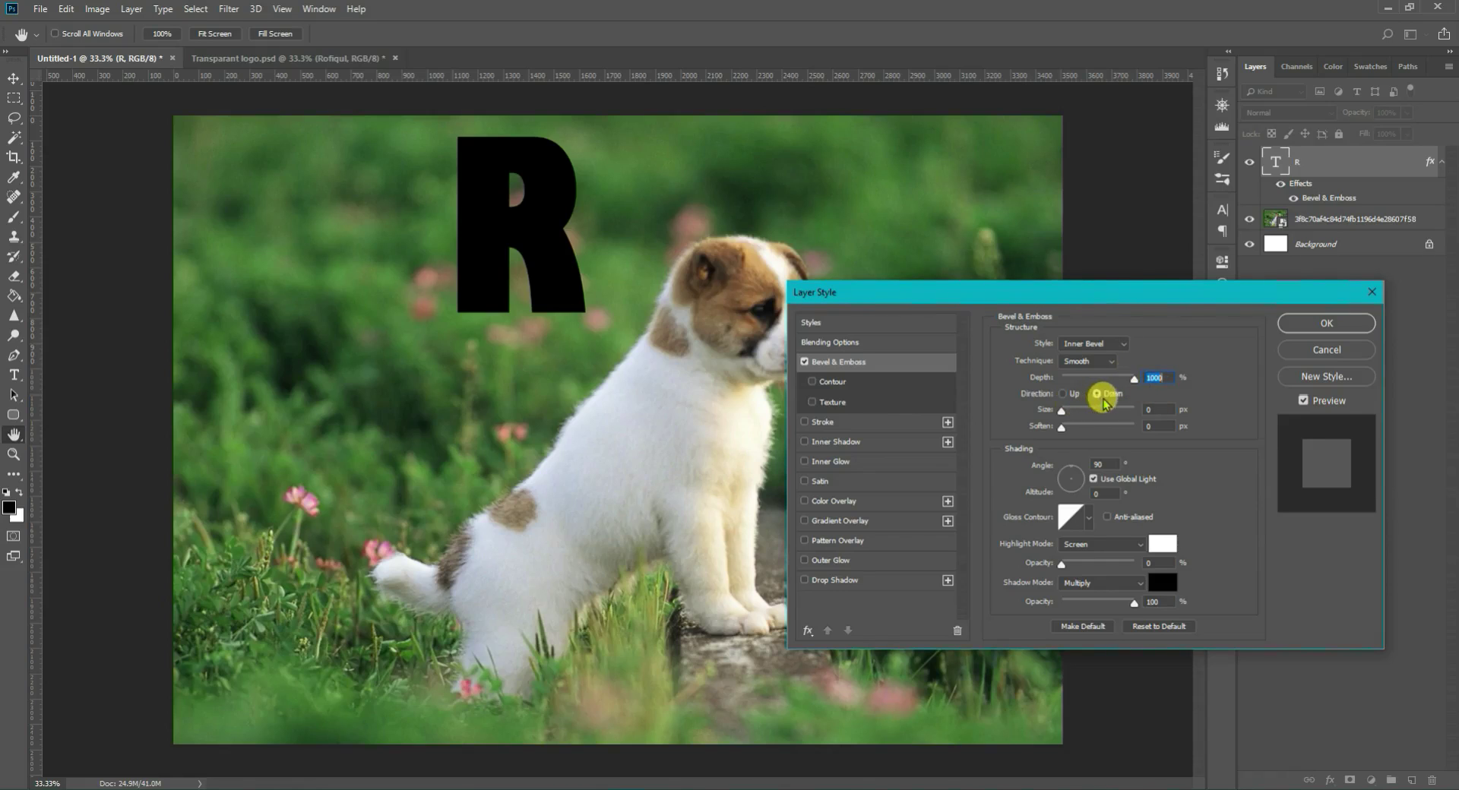
click(1063, 393)
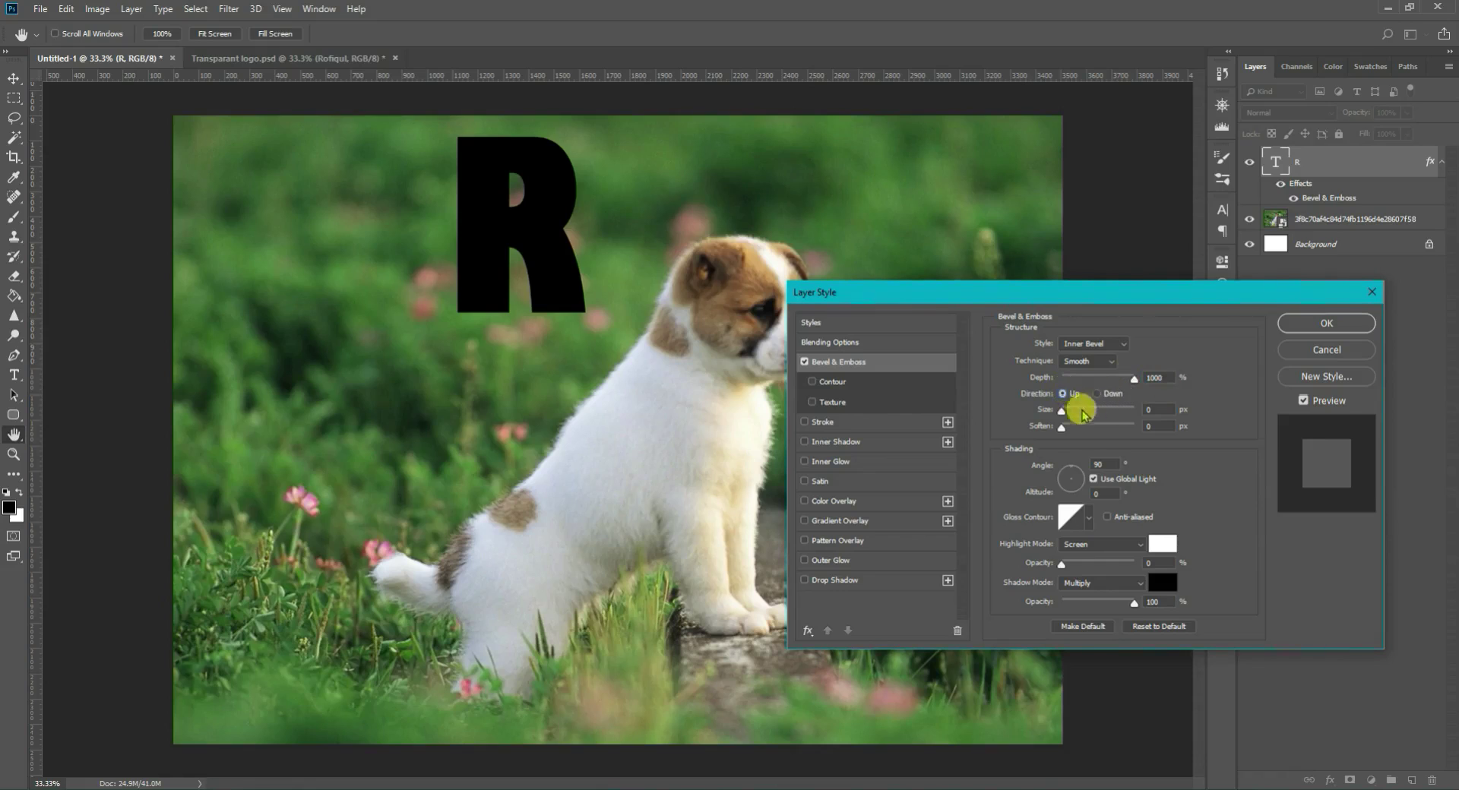
drag(1062, 411, 1075, 412)
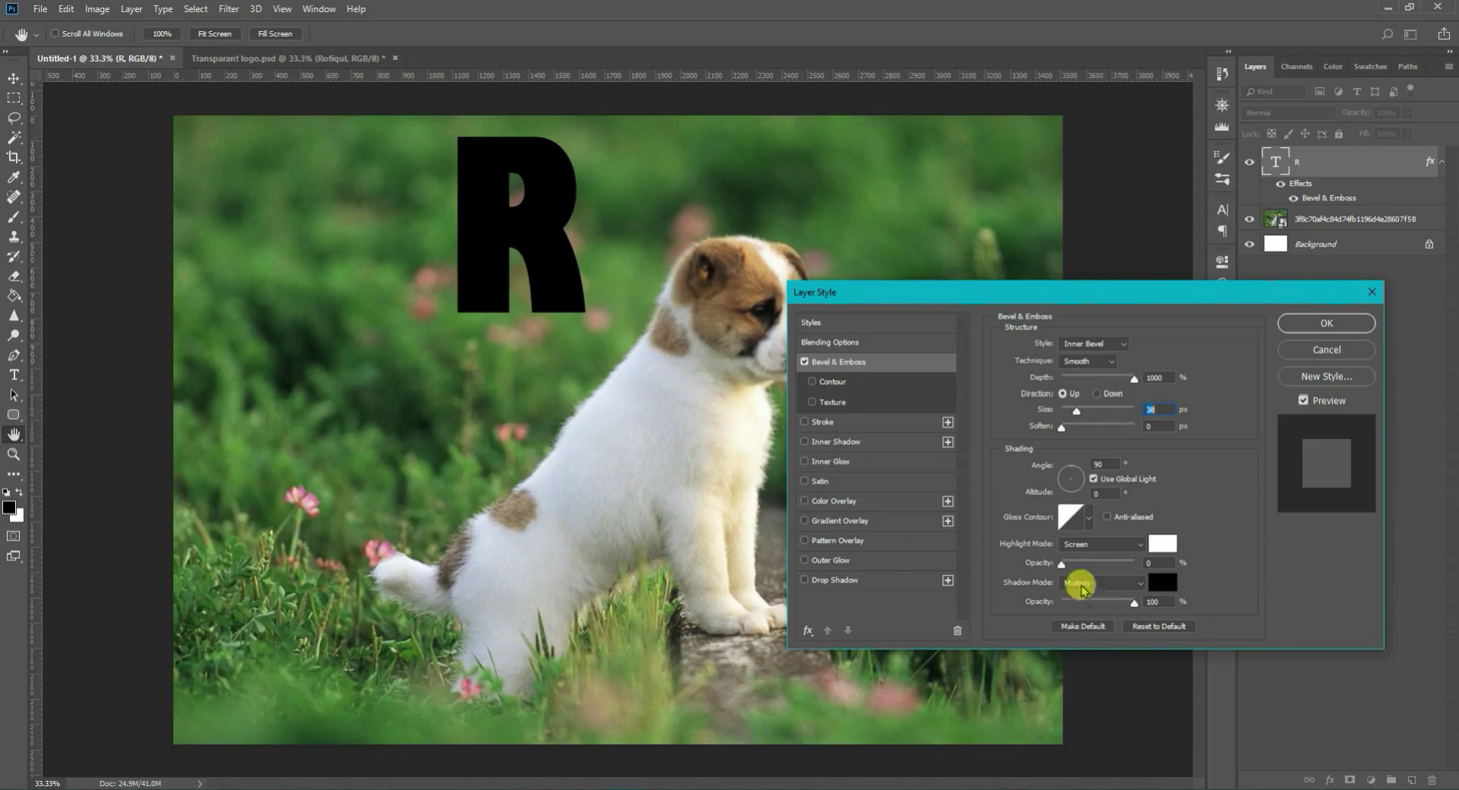
drag(1061, 564, 1086, 564)
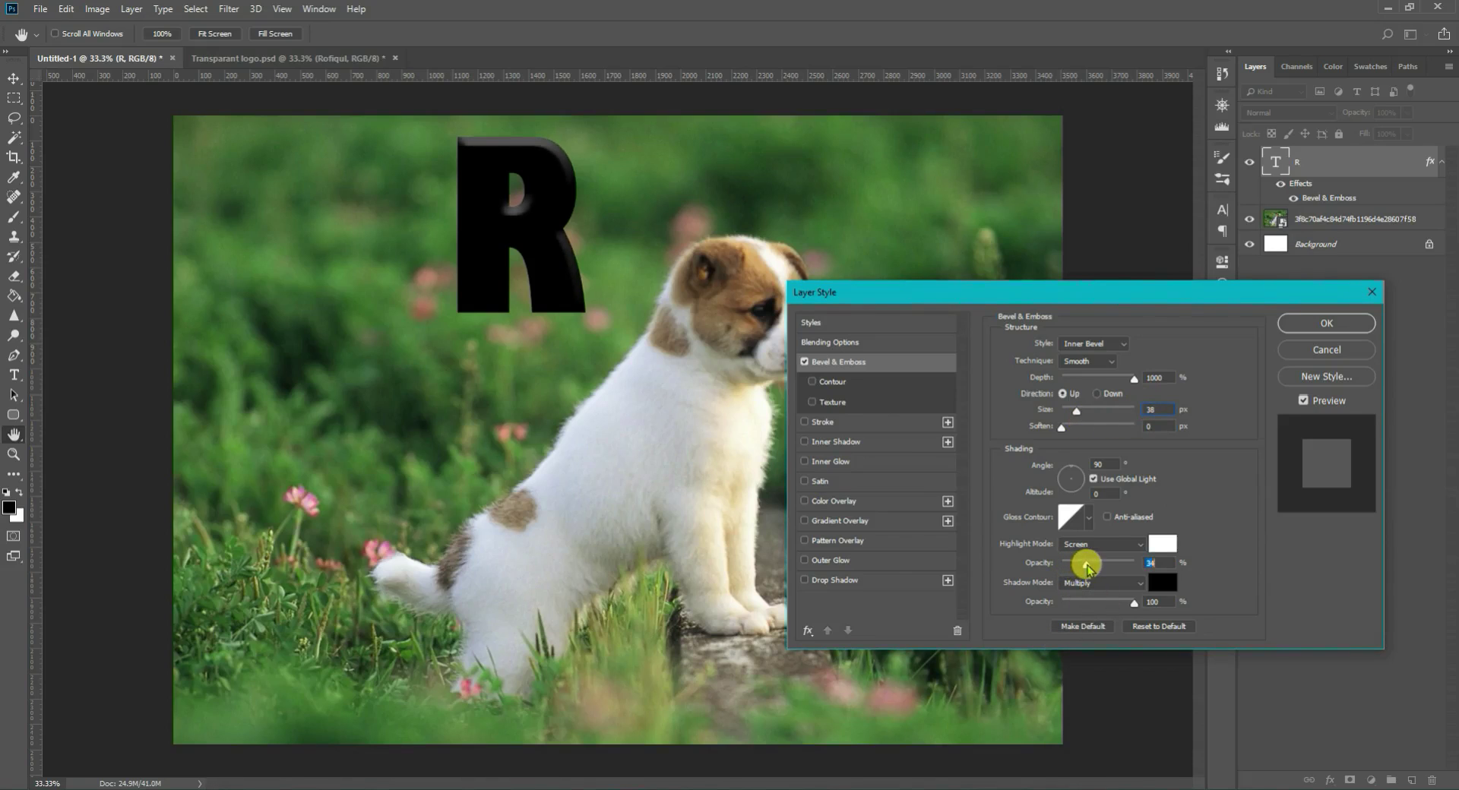
drag(1076, 411, 1070, 411)
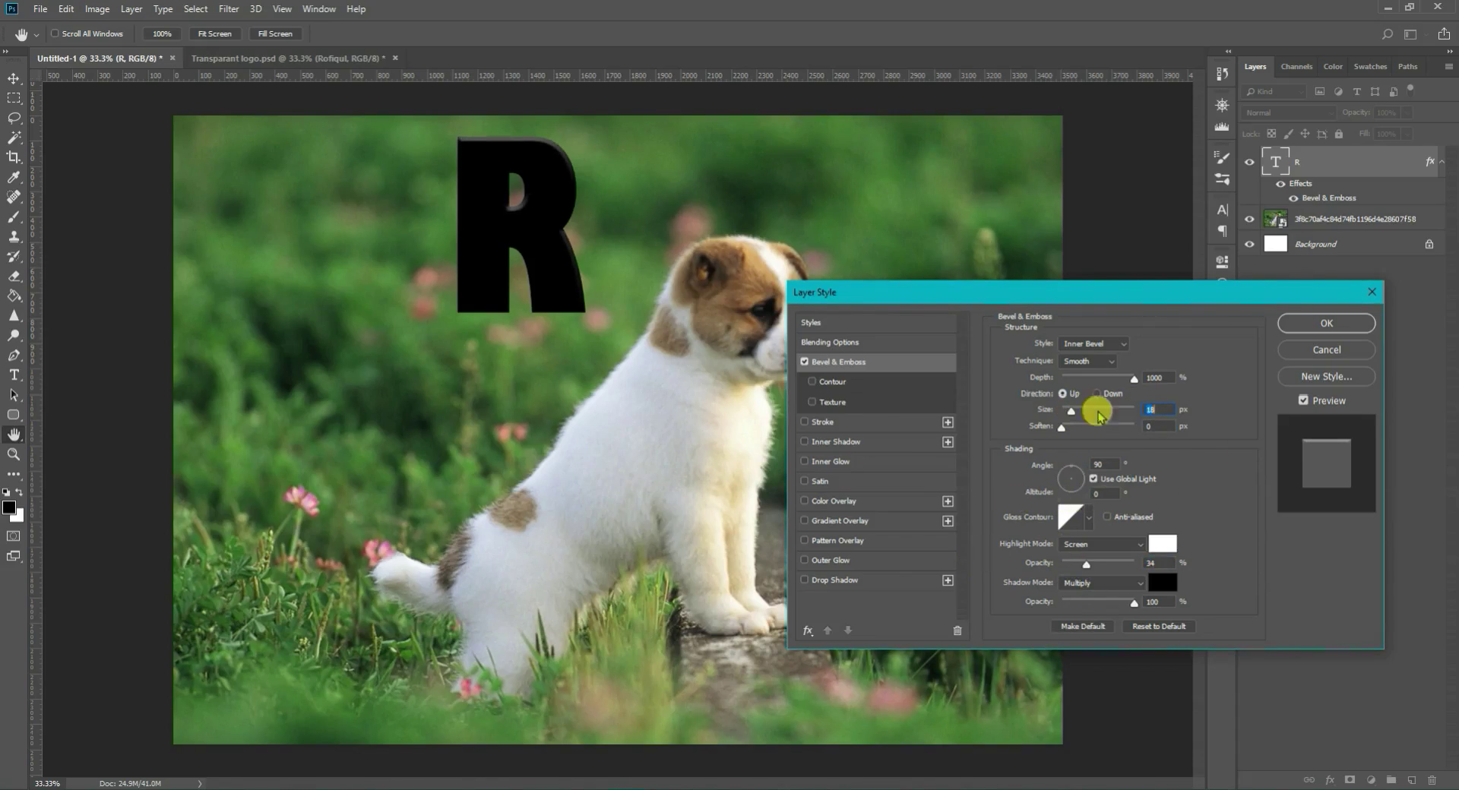
- Set bevel soften to 2 px and altitude 30, keep Screen highlight, and adjust shadow opacity
click(1063, 425)
mouse_move(1092, 430)
mouse_down()
mouse_move(1110, 435)
mouse_move(1074, 439)
mouse_up()
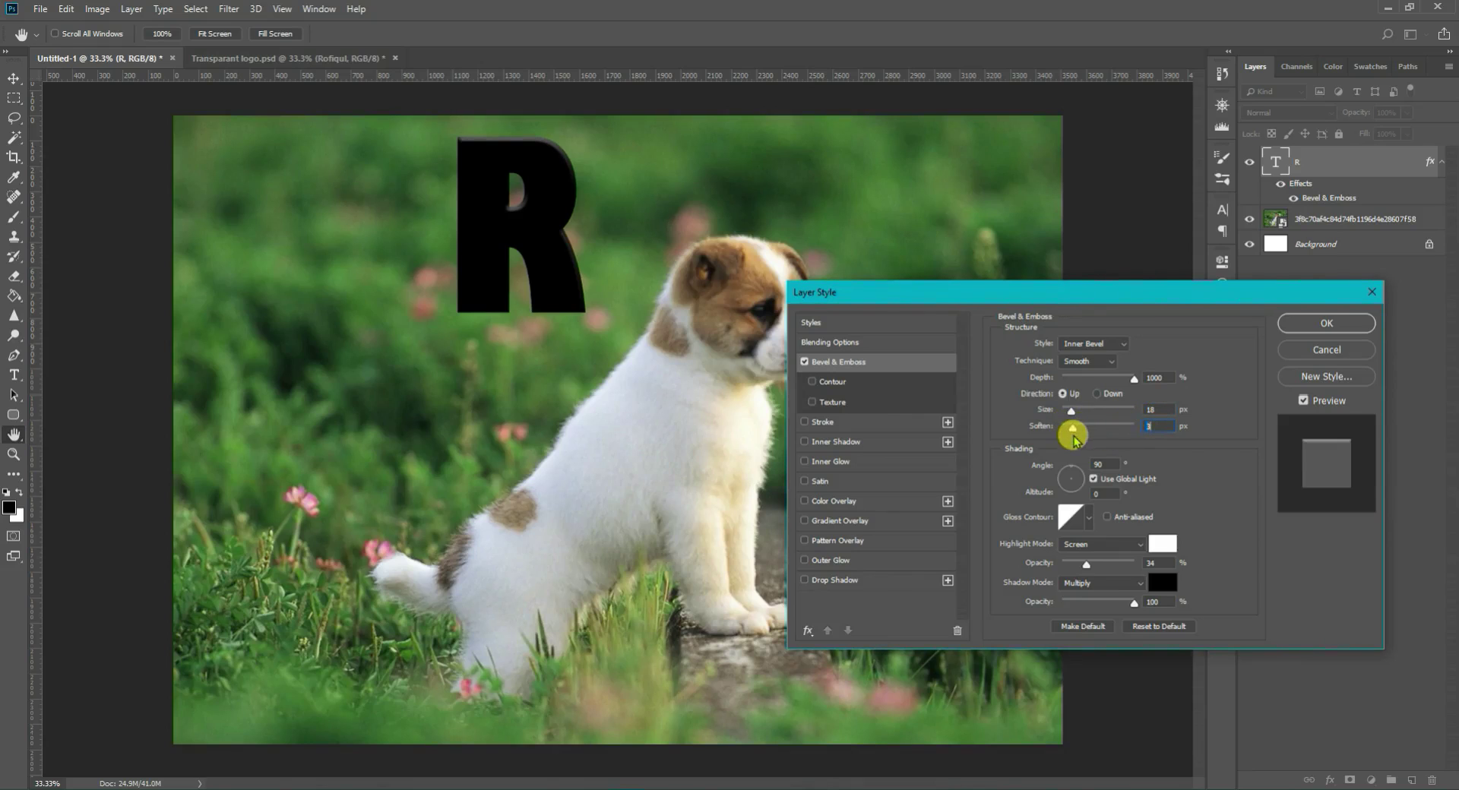
drag(1074, 439, 1068, 435)
click(1100, 492)
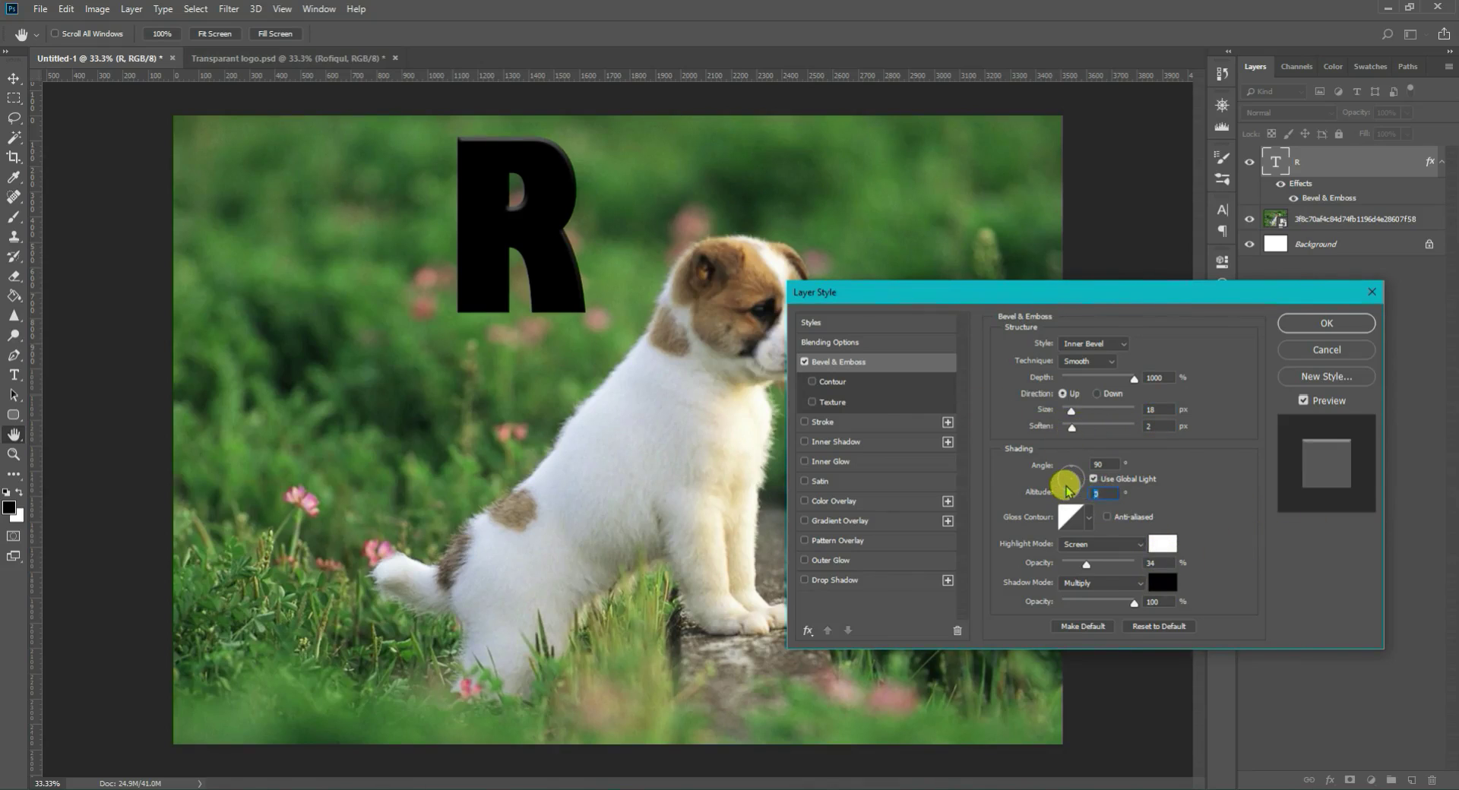
text(30)
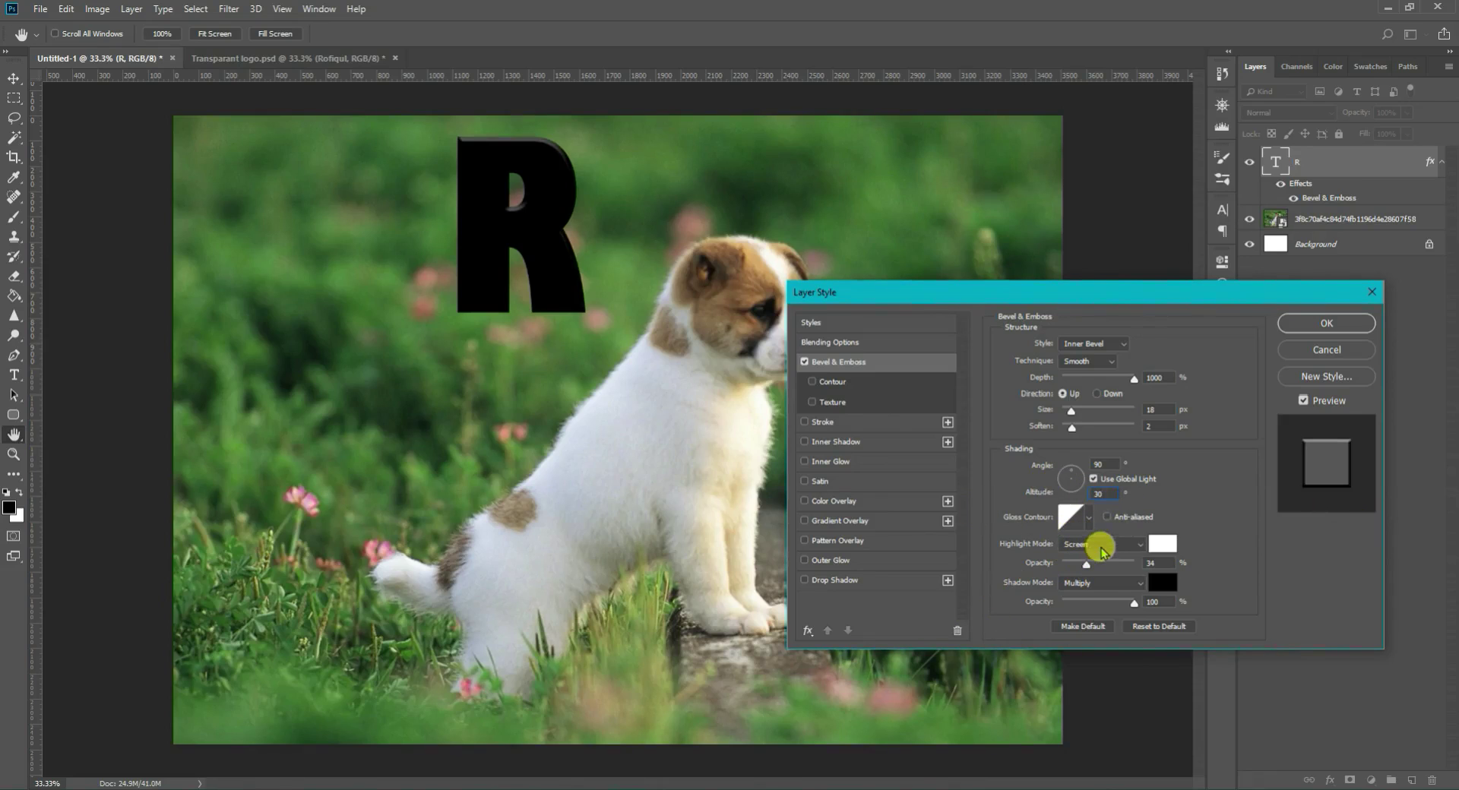
click(1100, 546)
click(1088, 290)
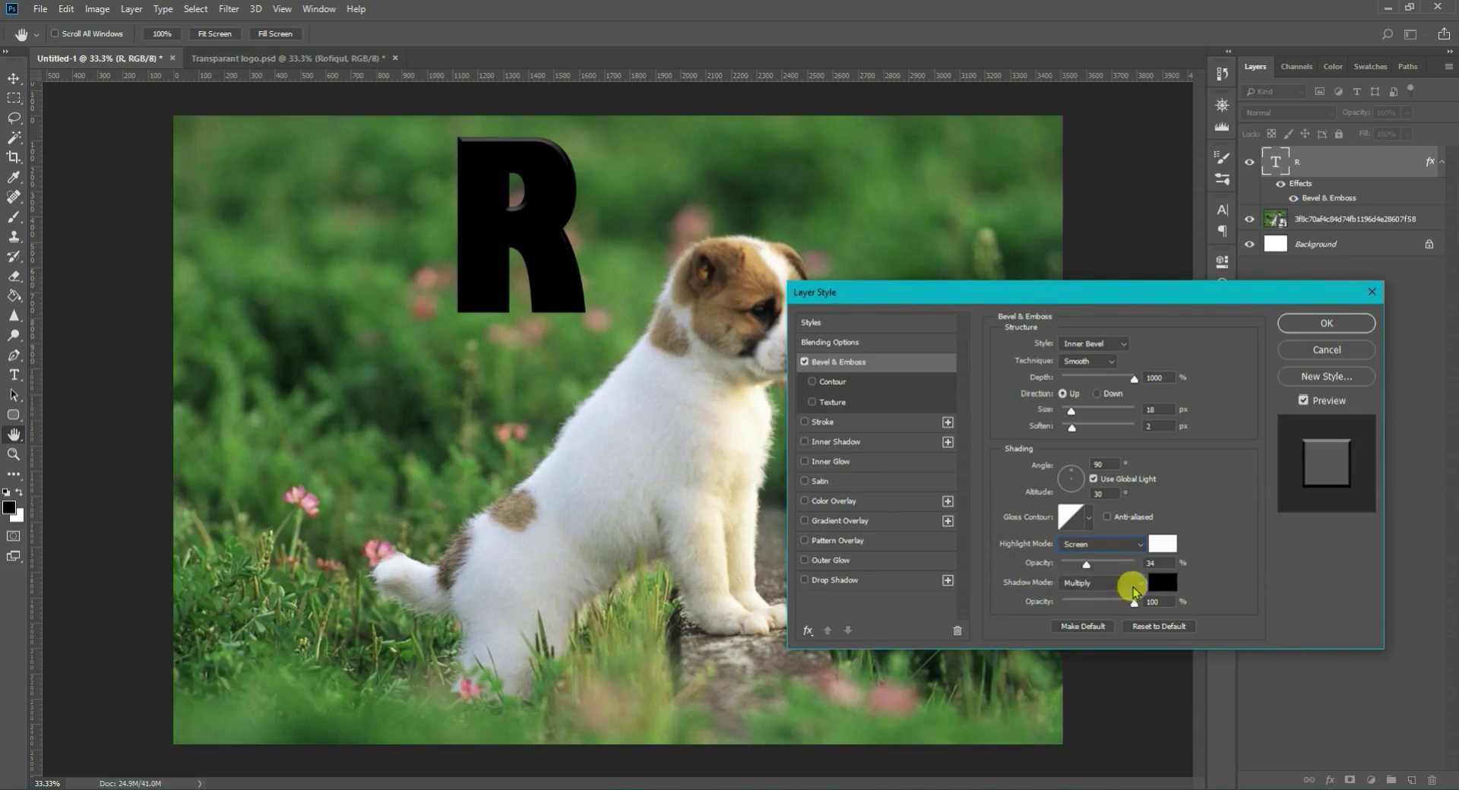
mouse_move(1134, 600)
mouse_down()
mouse_move(1048, 608)
mouse_move(1147, 588)
mouse_move(1052, 609)
mouse_move(1134, 592)
mouse_up()
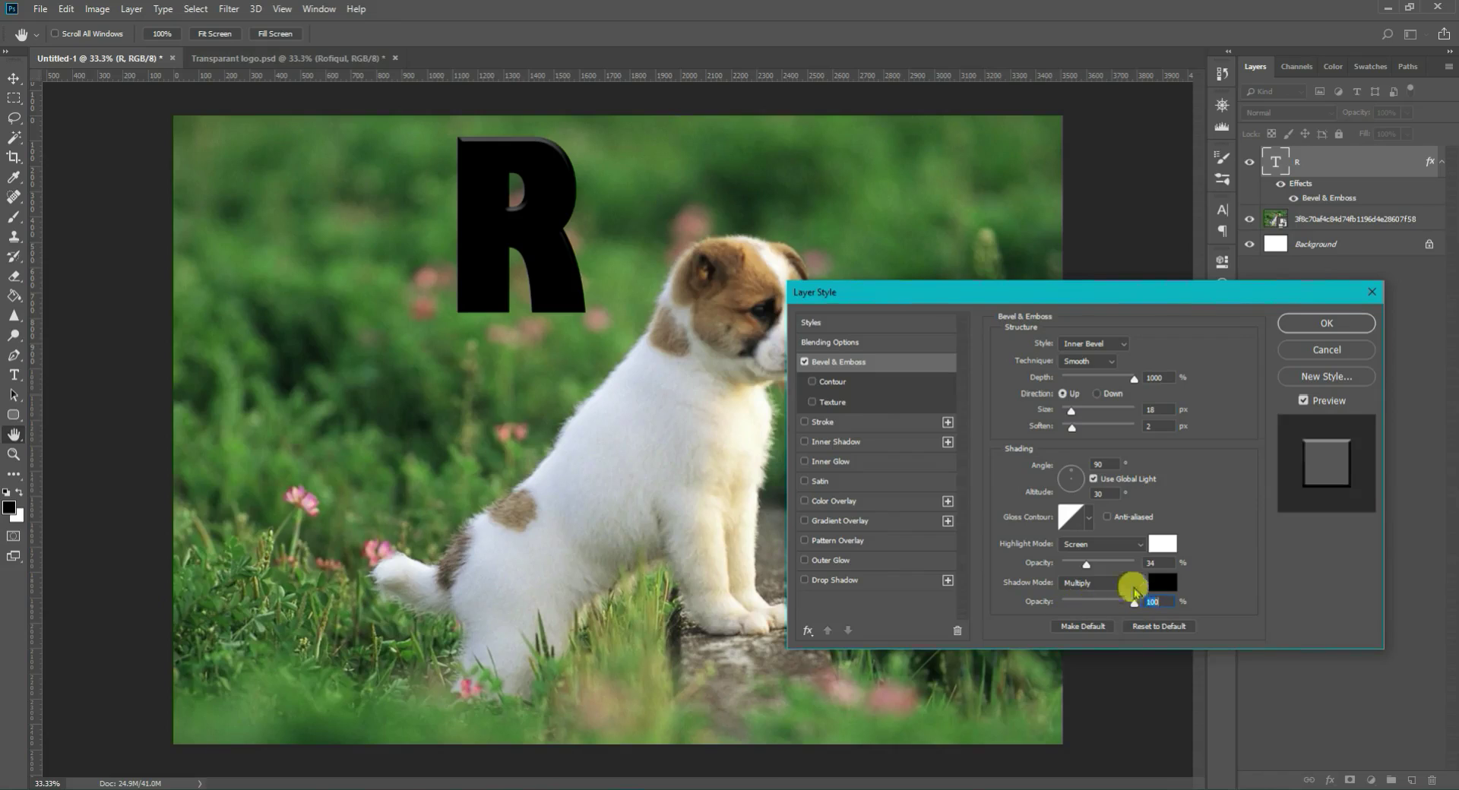
- Give the R Lighten blending, a 10 px bevel and 21% shadow opacity, then apply
click(854, 342)
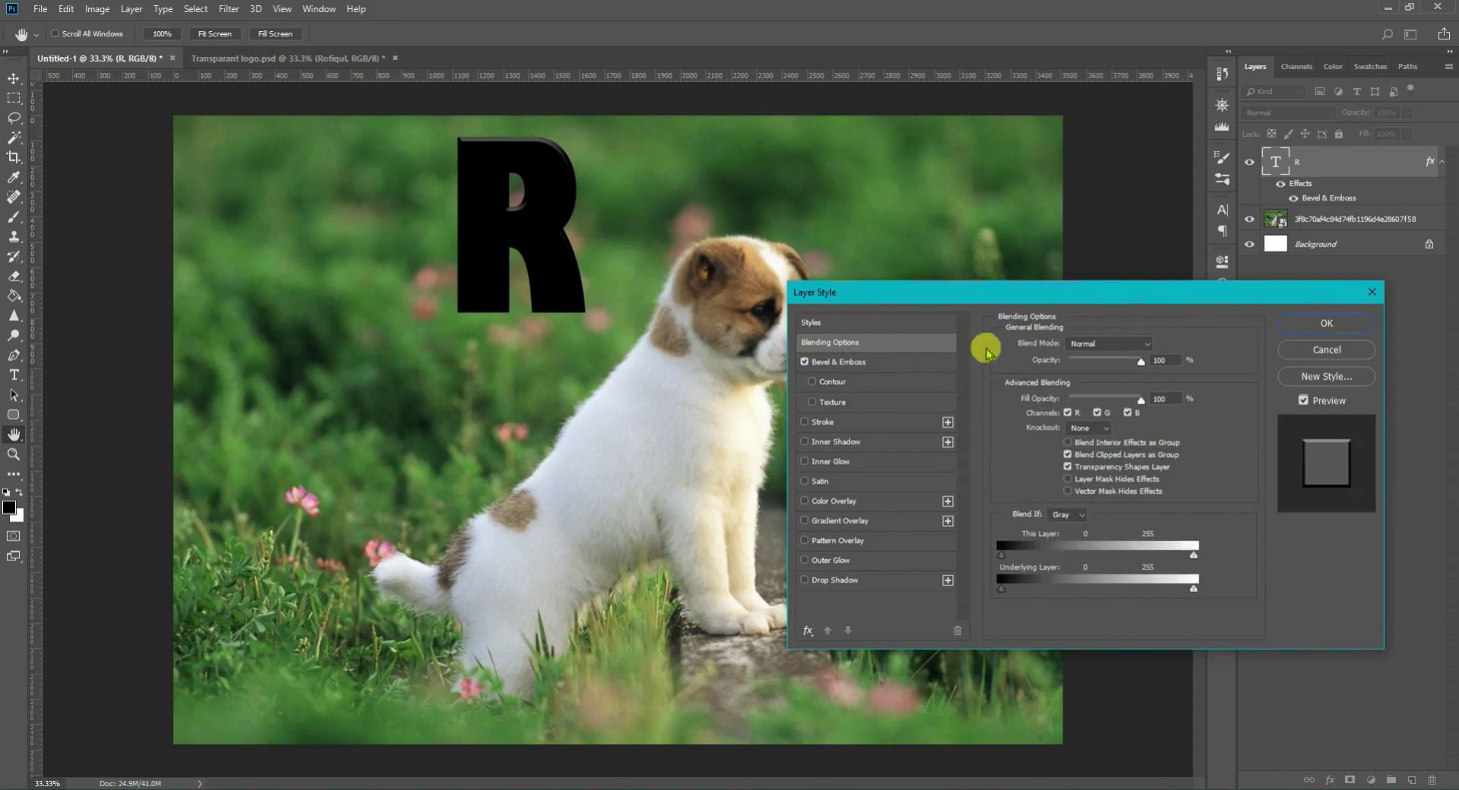
click(1115, 343)
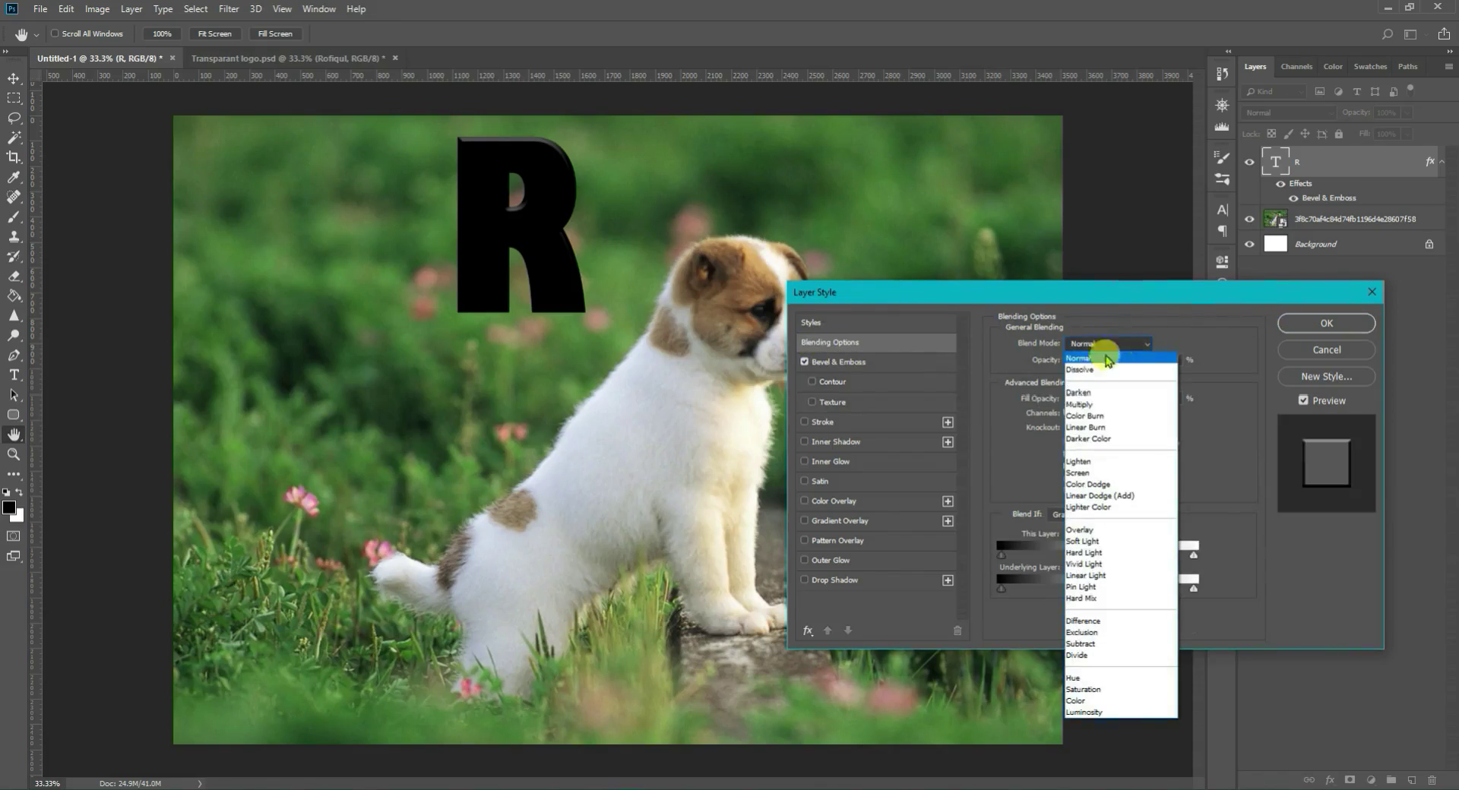
click(1089, 462)
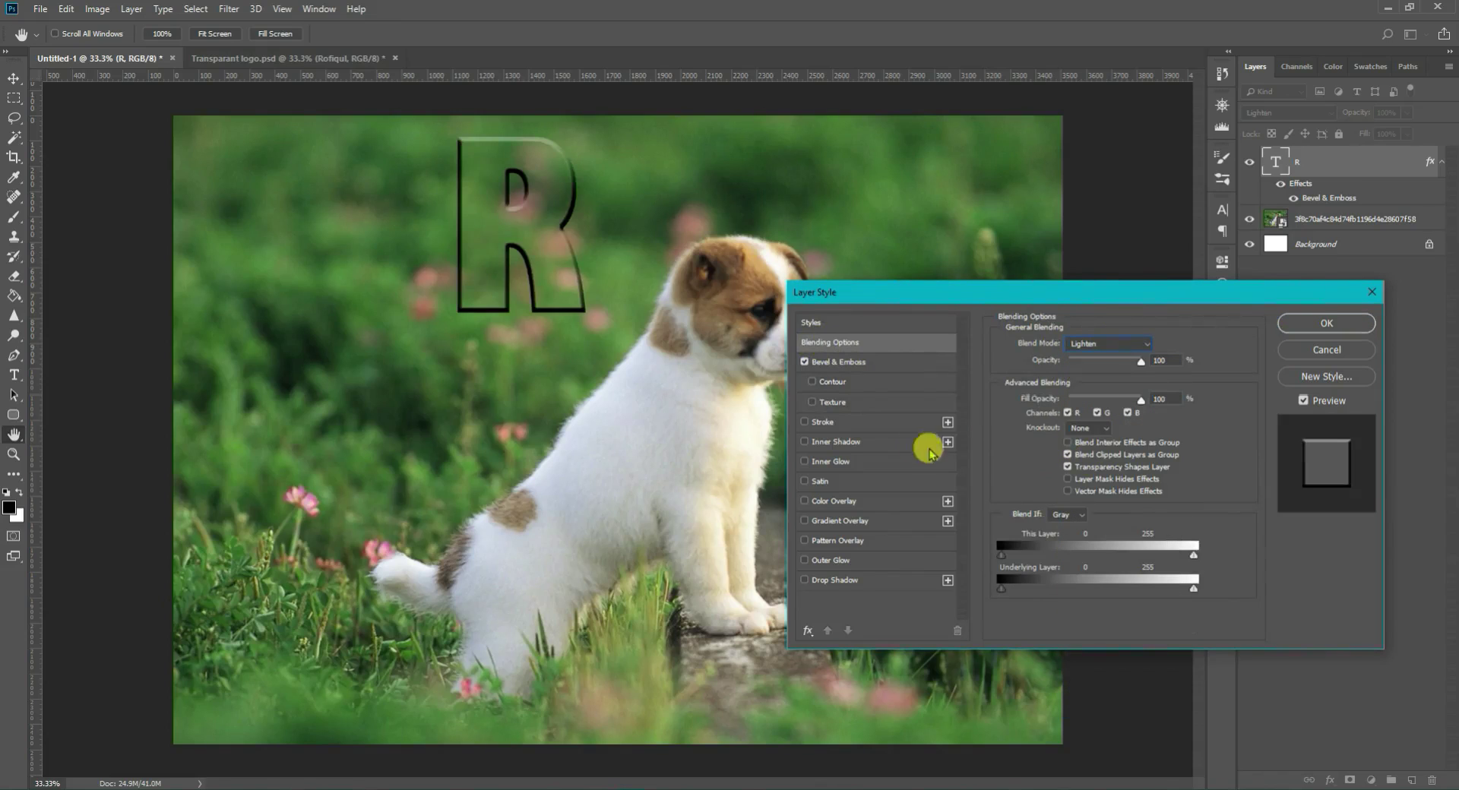
click(881, 363)
mouse_move(1134, 602)
mouse_down()
mouse_move(1047, 604)
mouse_move(1078, 605)
mouse_up()
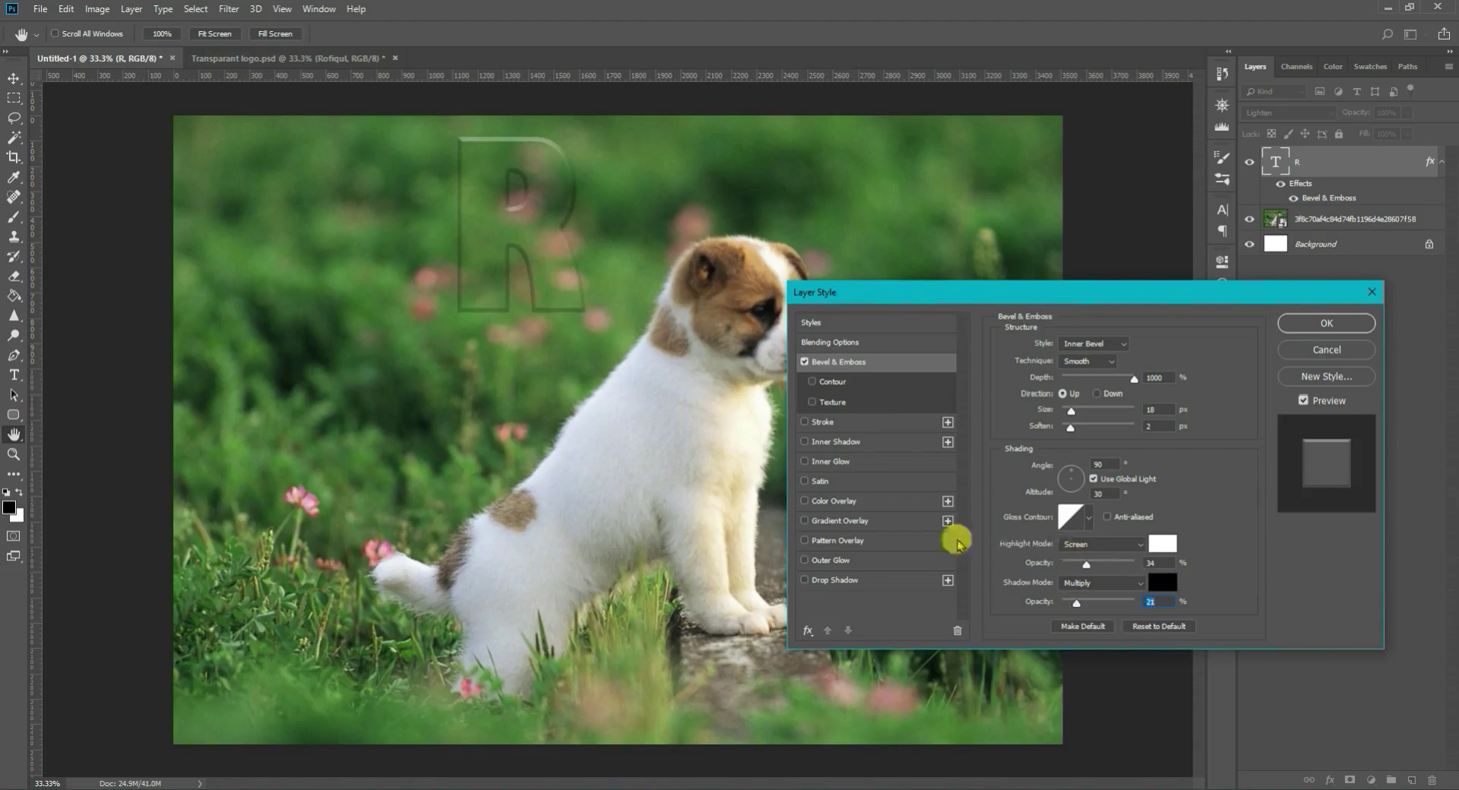
mouse_move(1072, 410)
mouse_down()
mouse_move(1092, 411)
mouse_move(1069, 417)
mouse_up()
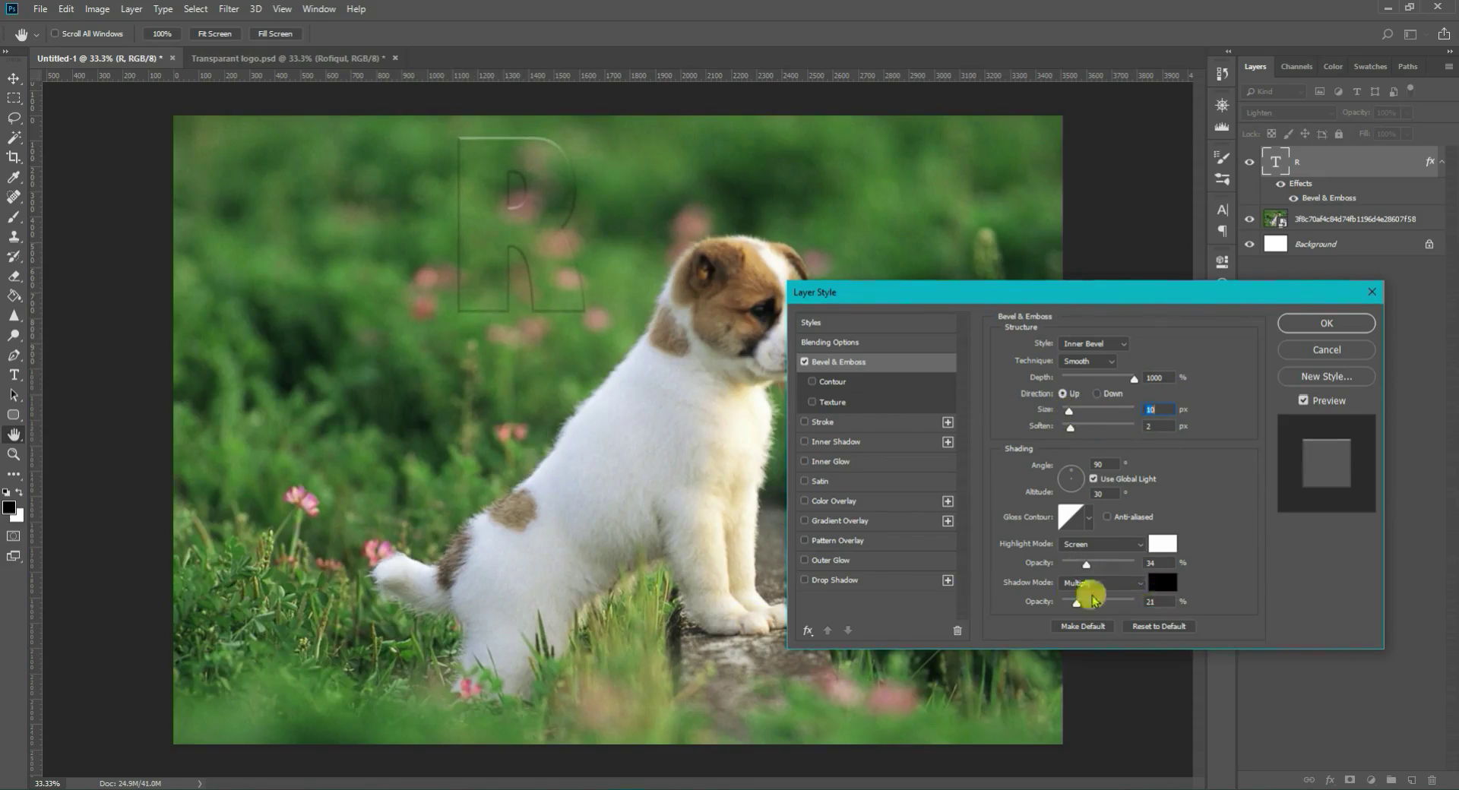
click(1324, 323)
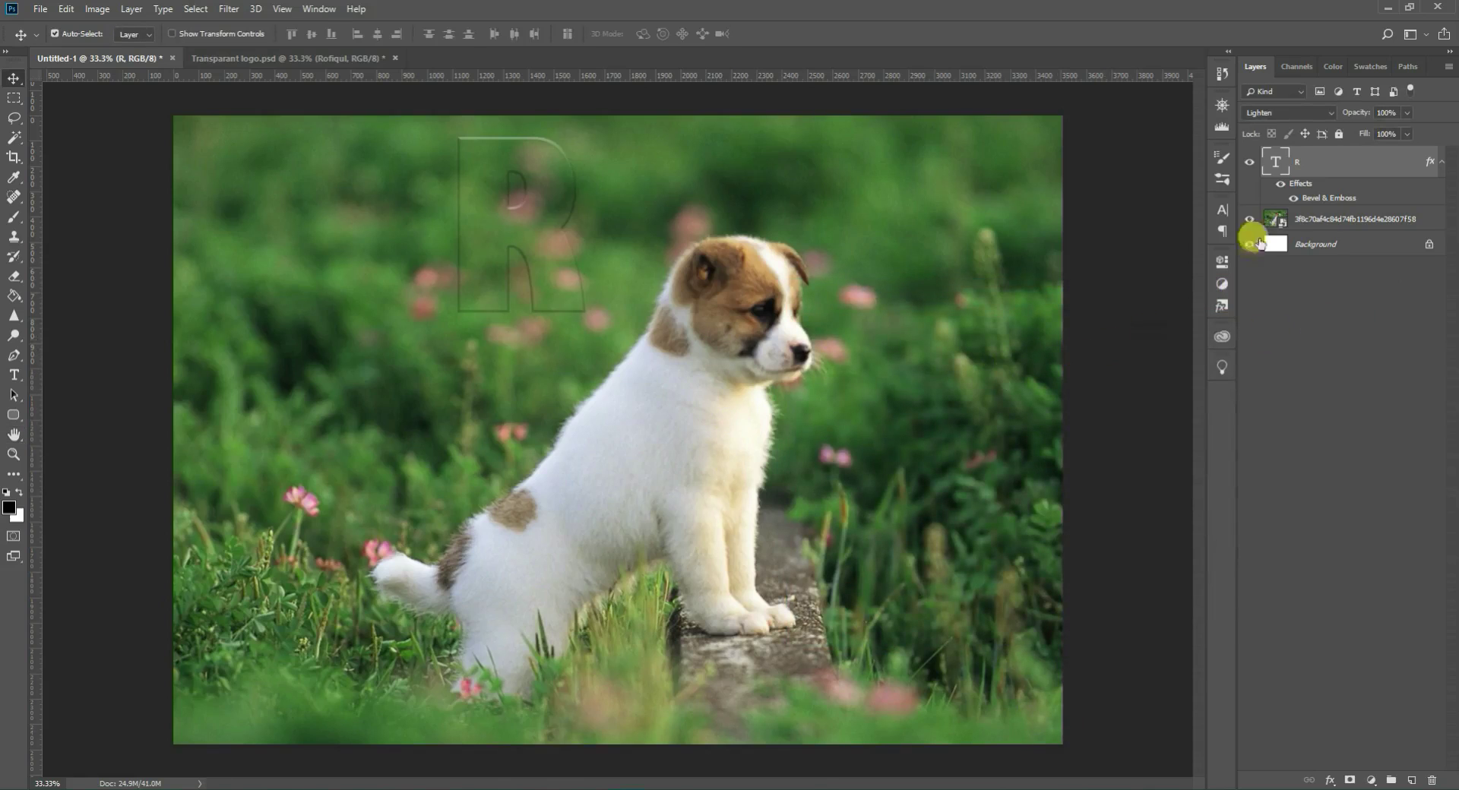
- Duplicate the R layer as R copy and flip the original R's bevel direction to Down
drag(1349, 161, 1412, 781)
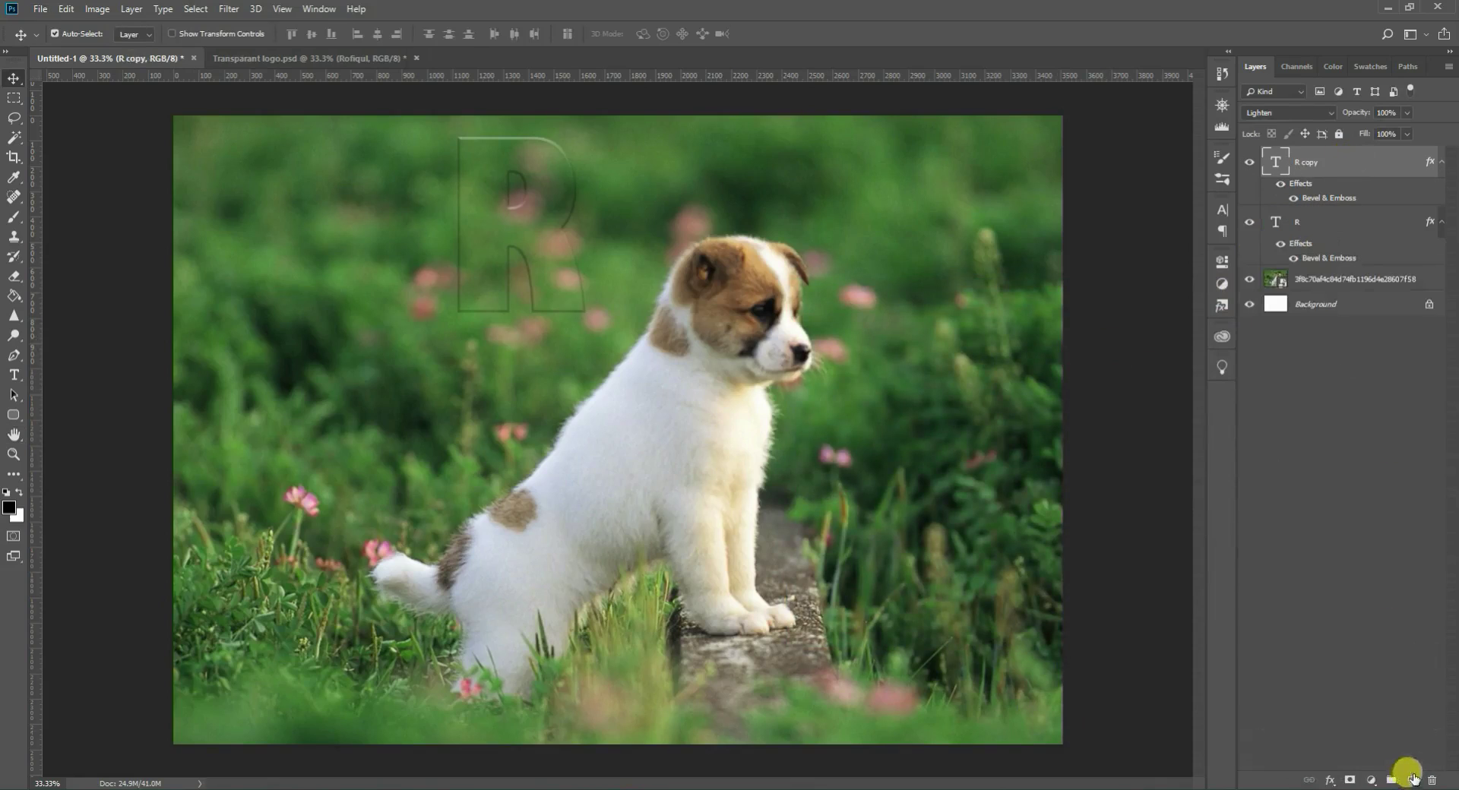
click(1330, 220)
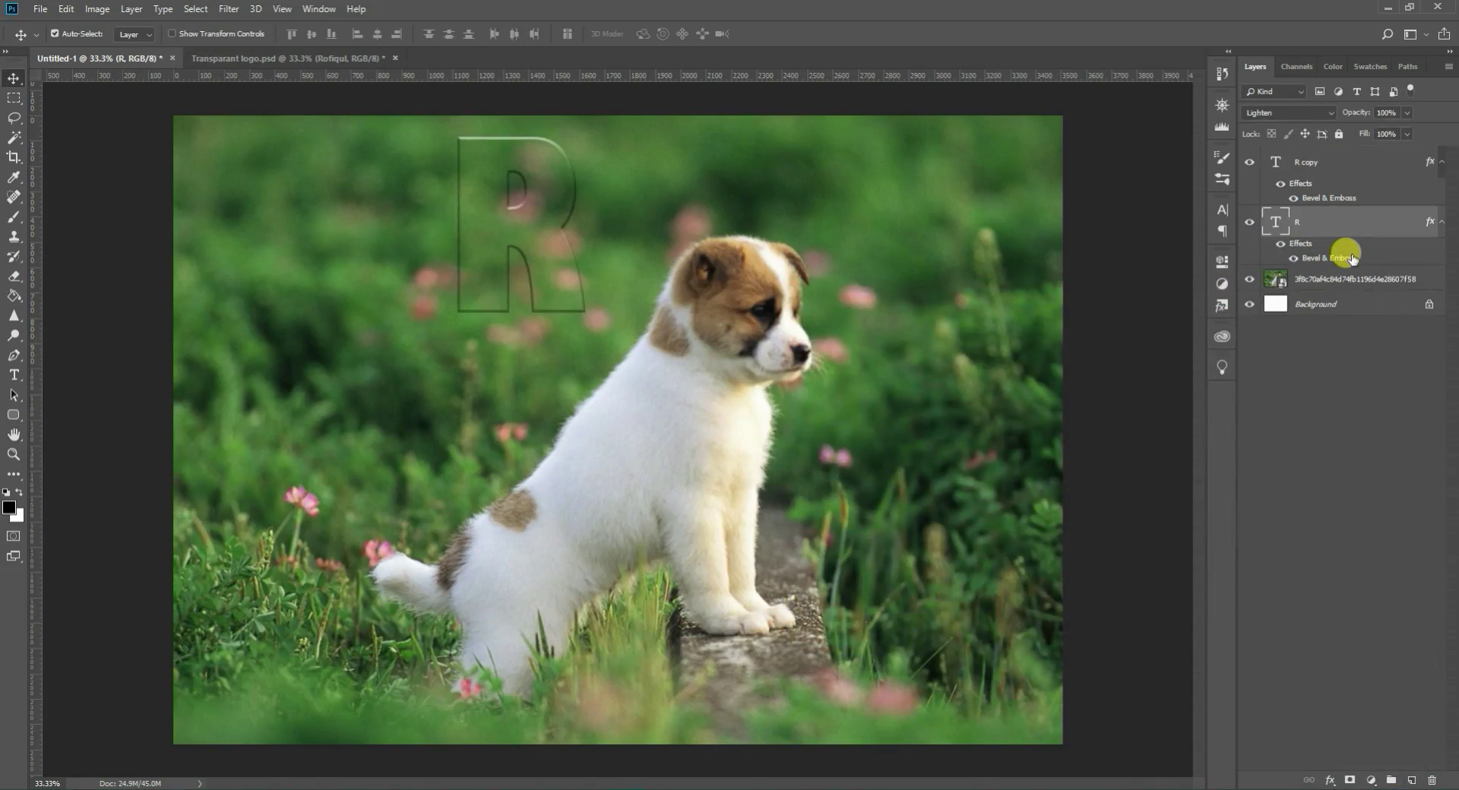
double_click(1351, 259)
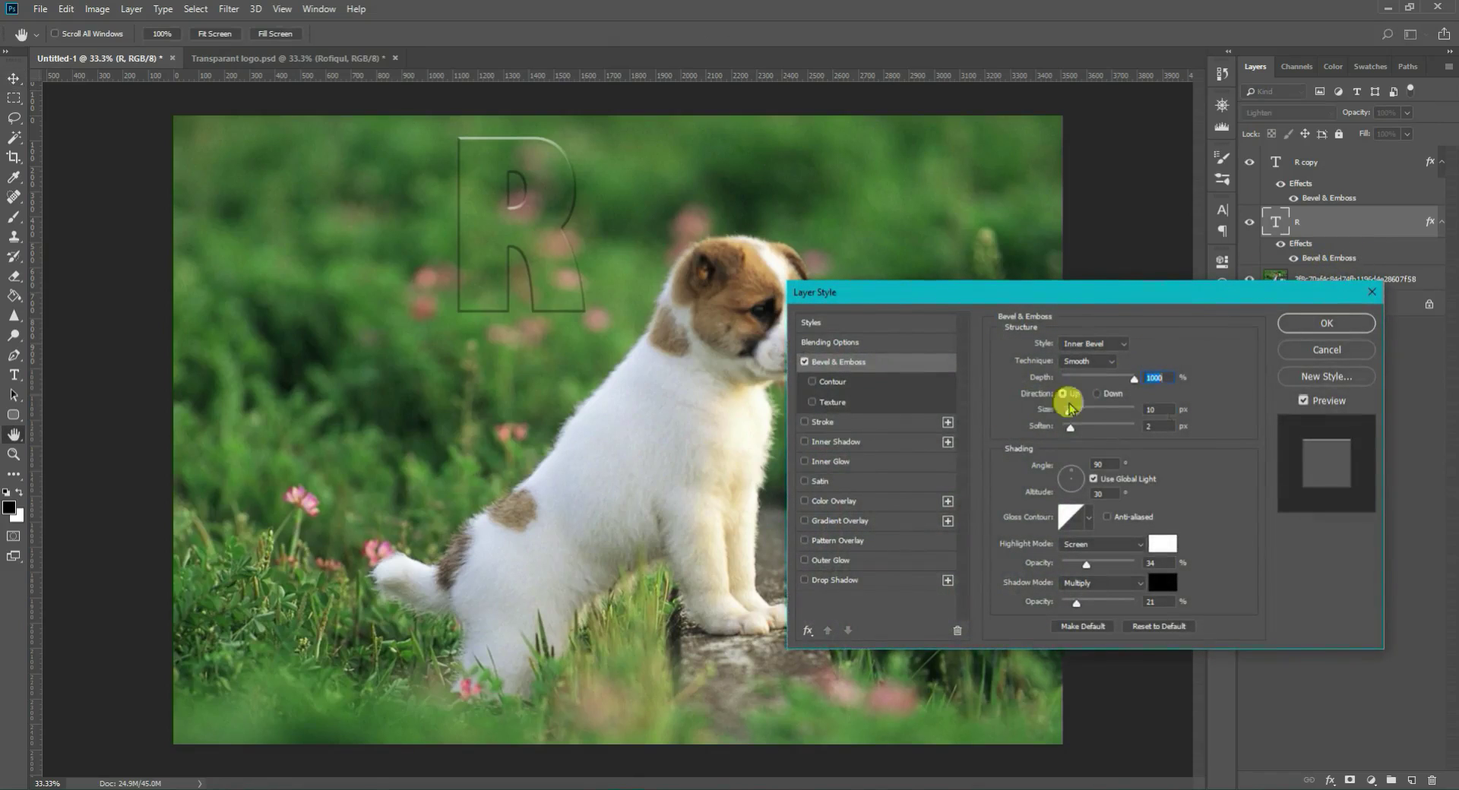
click(1096, 394)
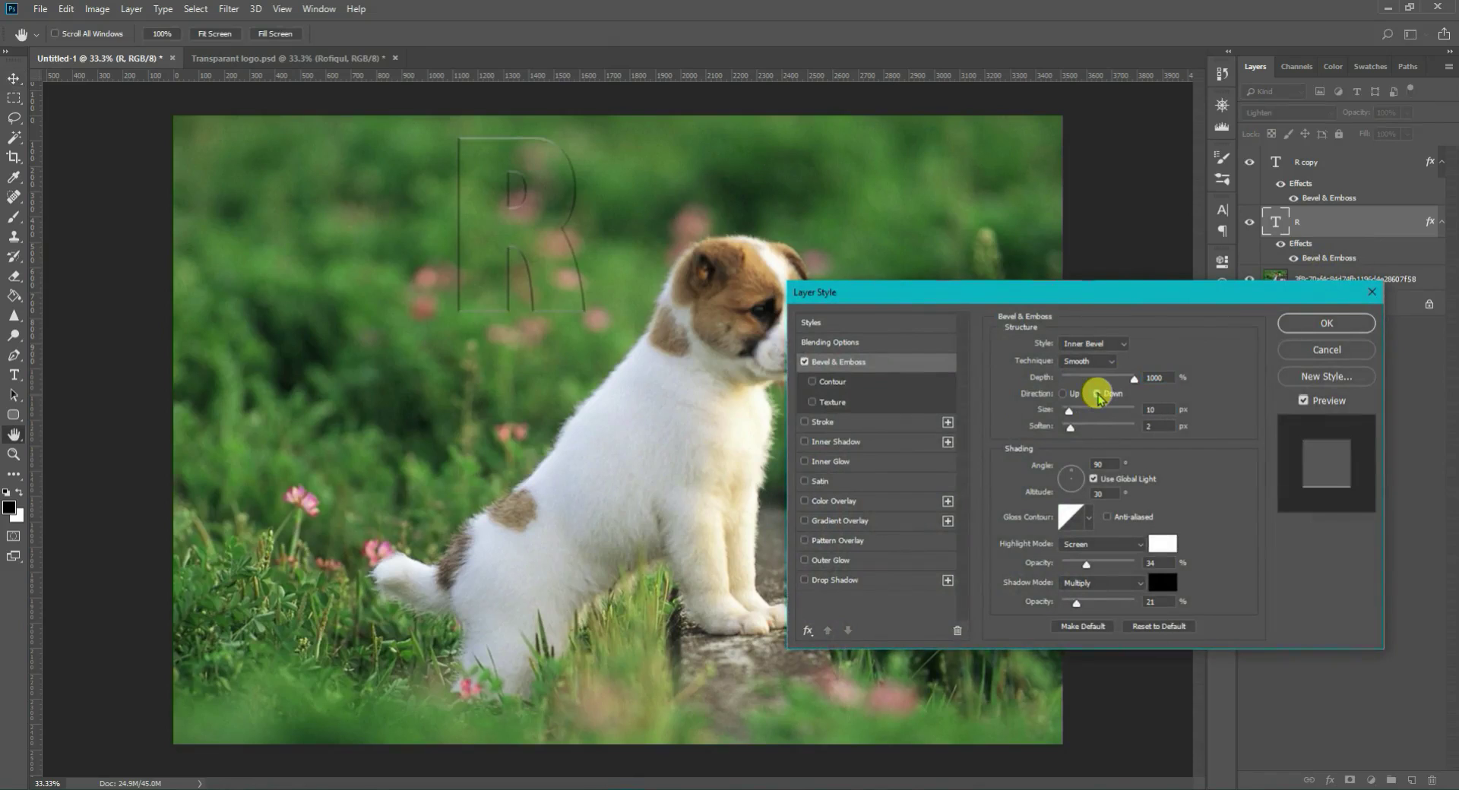
click(1322, 325)
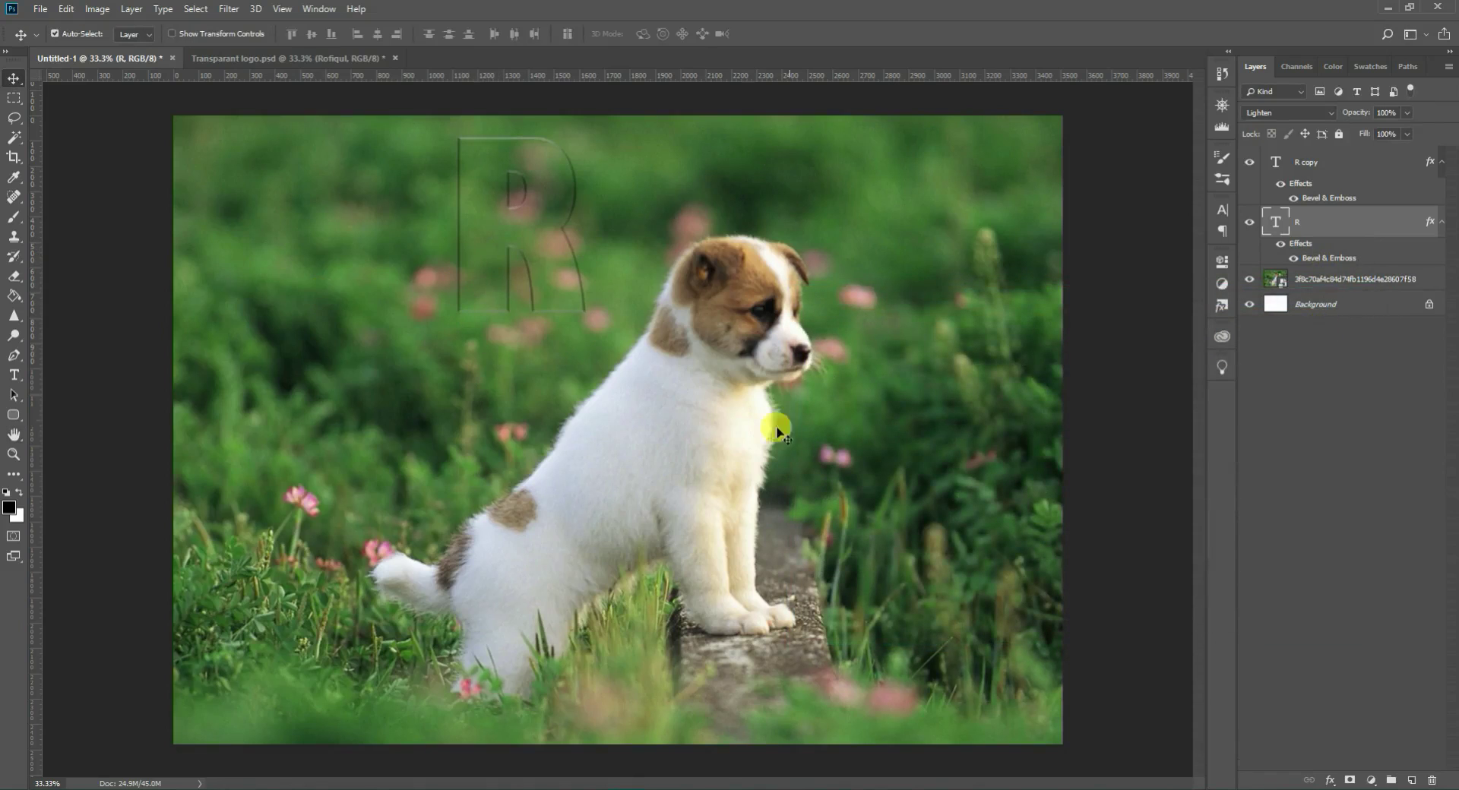
- Set the original R's bevel shadow opacity to 0%
click(1342, 254)
drag(1075, 602, 1007, 602)
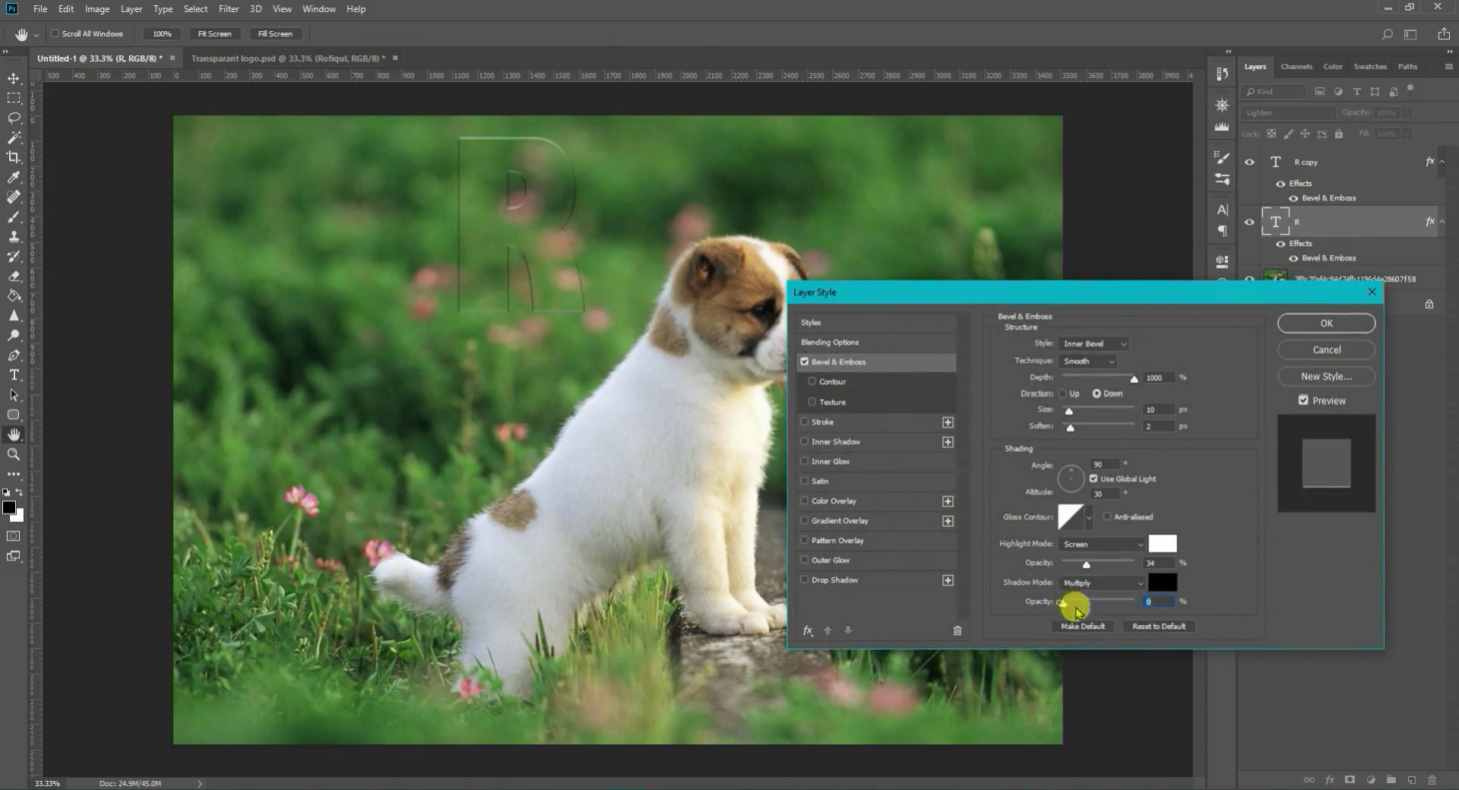
drag(1075, 607, 1063, 602)
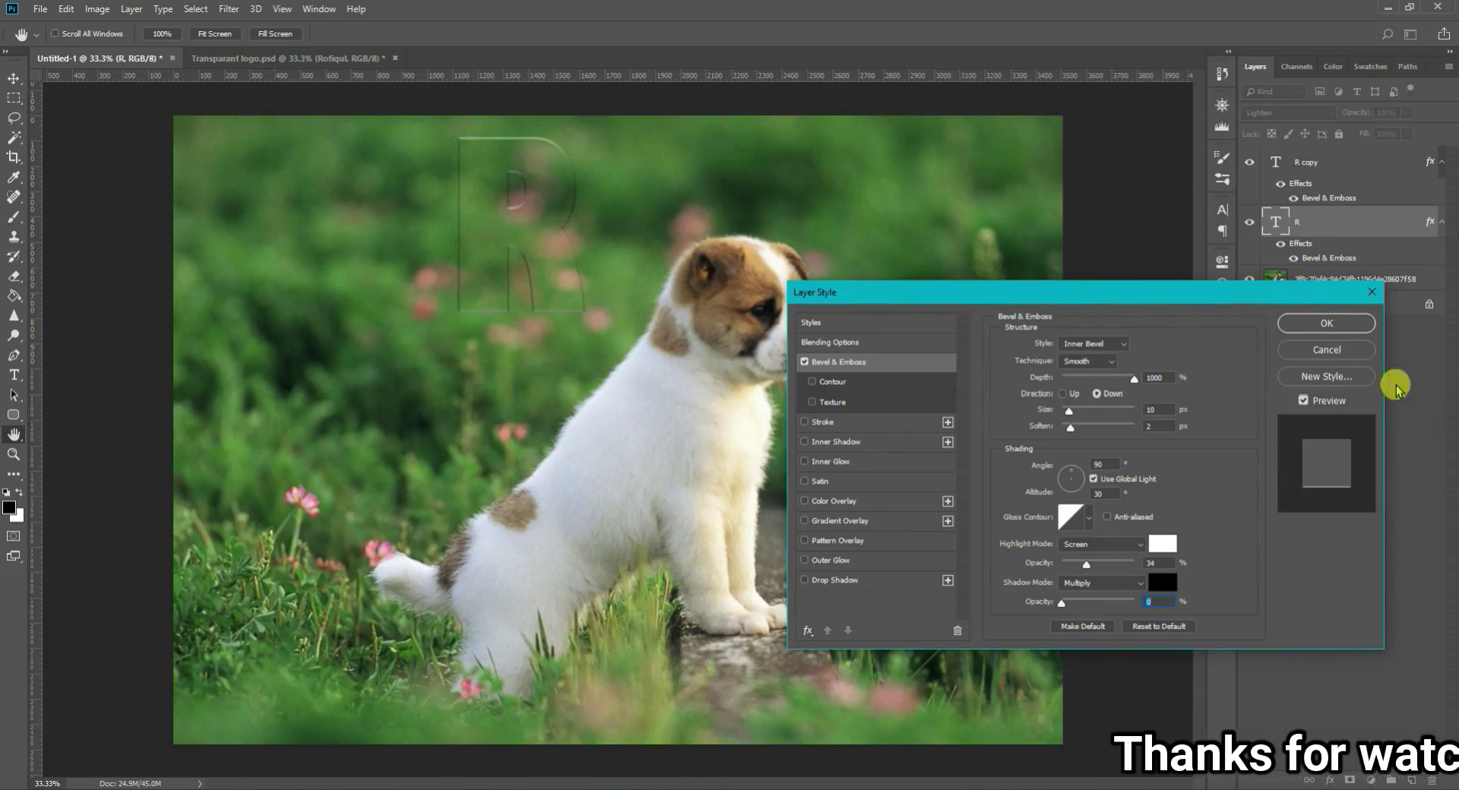
- Apply the shadowless bevel and lock the puppy photo layer
click(1326, 323)
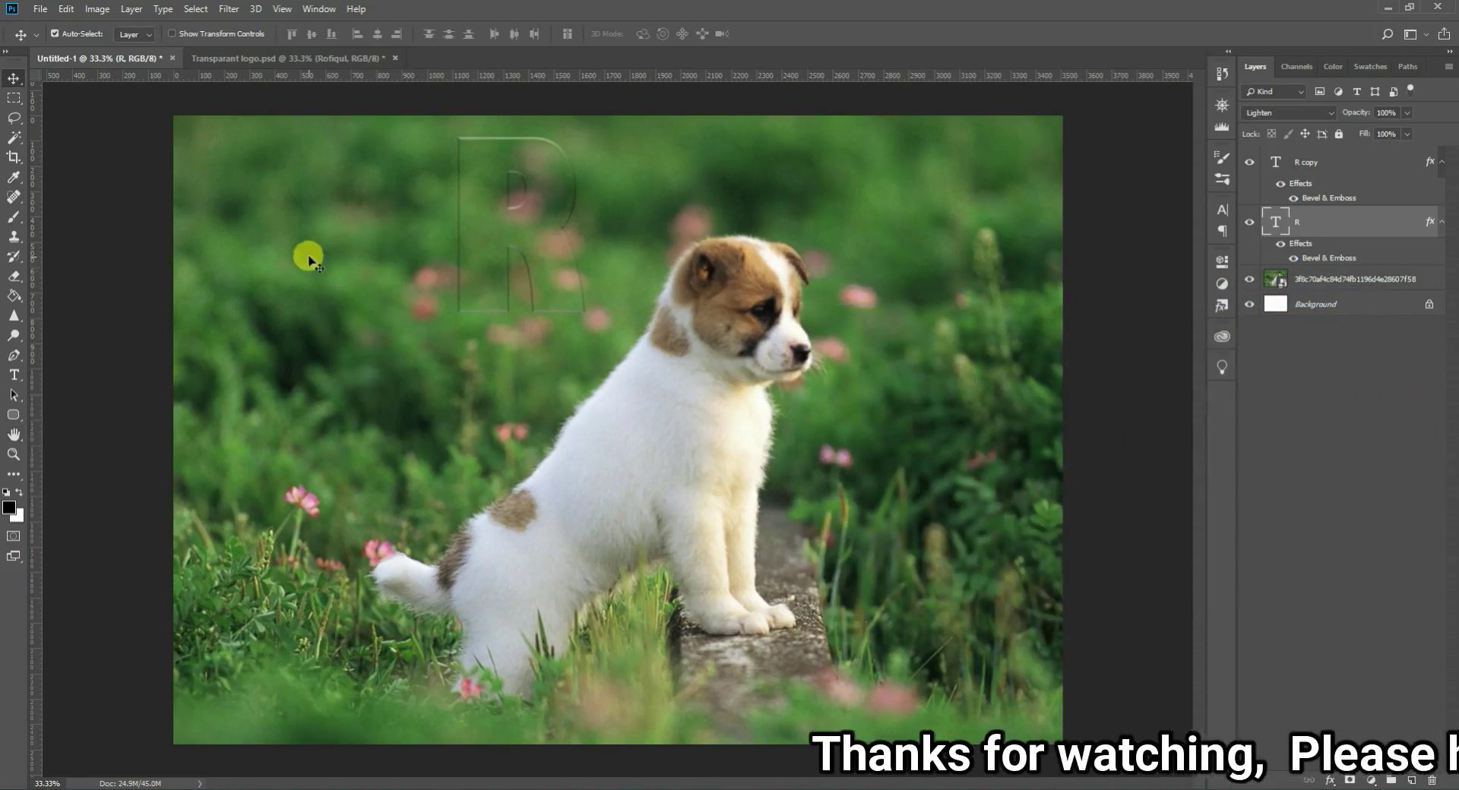
click(1427, 281)
click(1340, 135)
- Move both R letters to the upper-left and group R and R copy into Group 1
mouse_move(326, 131)
mouse_down()
mouse_move(577, 277)
mouse_move(524, 293)
mouse_move(694, 394)
mouse_move(722, 458)
mouse_move(684, 494)
mouse_move(352, 315)
mouse_move(313, 385)
mouse_up()
mouse_move(318, 315)
mouse_down()
mouse_move(358, 235)
mouse_move(319, 251)
mouse_move(301, 241)
mouse_move(384, 241)
mouse_move(371, 319)
mouse_move(755, 303)
mouse_up()
click(669, 249)
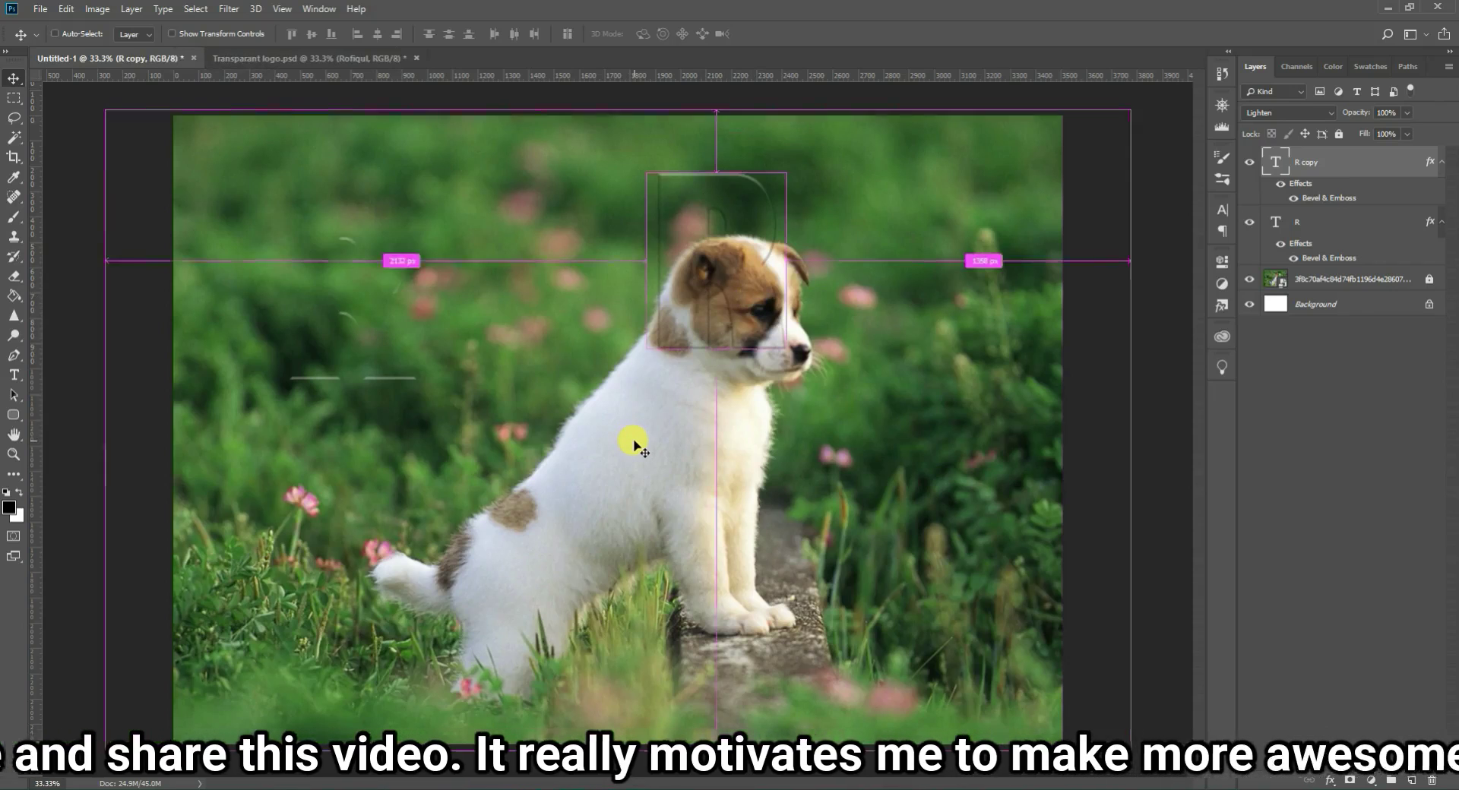
drag(632, 444, 346, 224)
drag(257, 179, 476, 423)
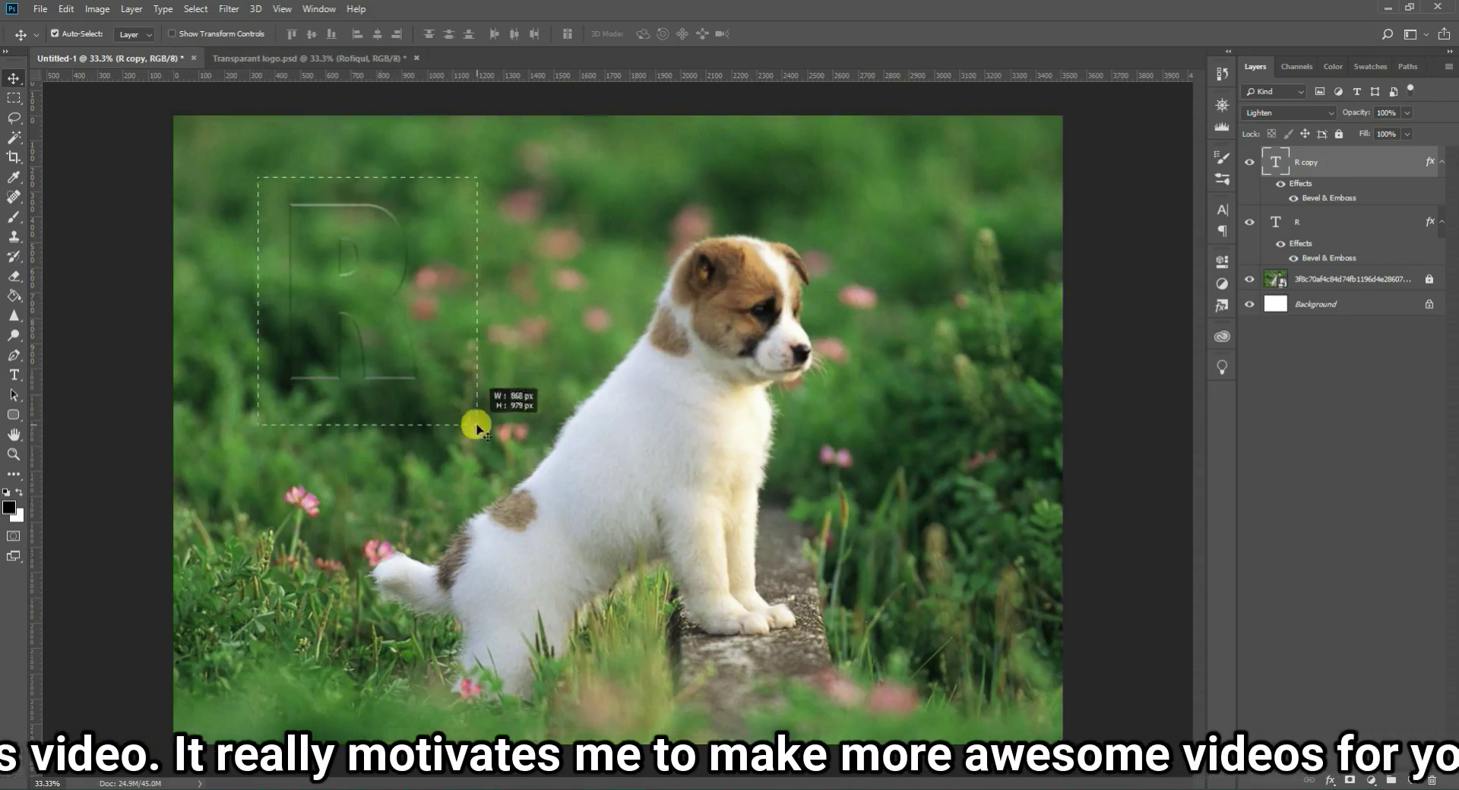
key(ctrl+g)
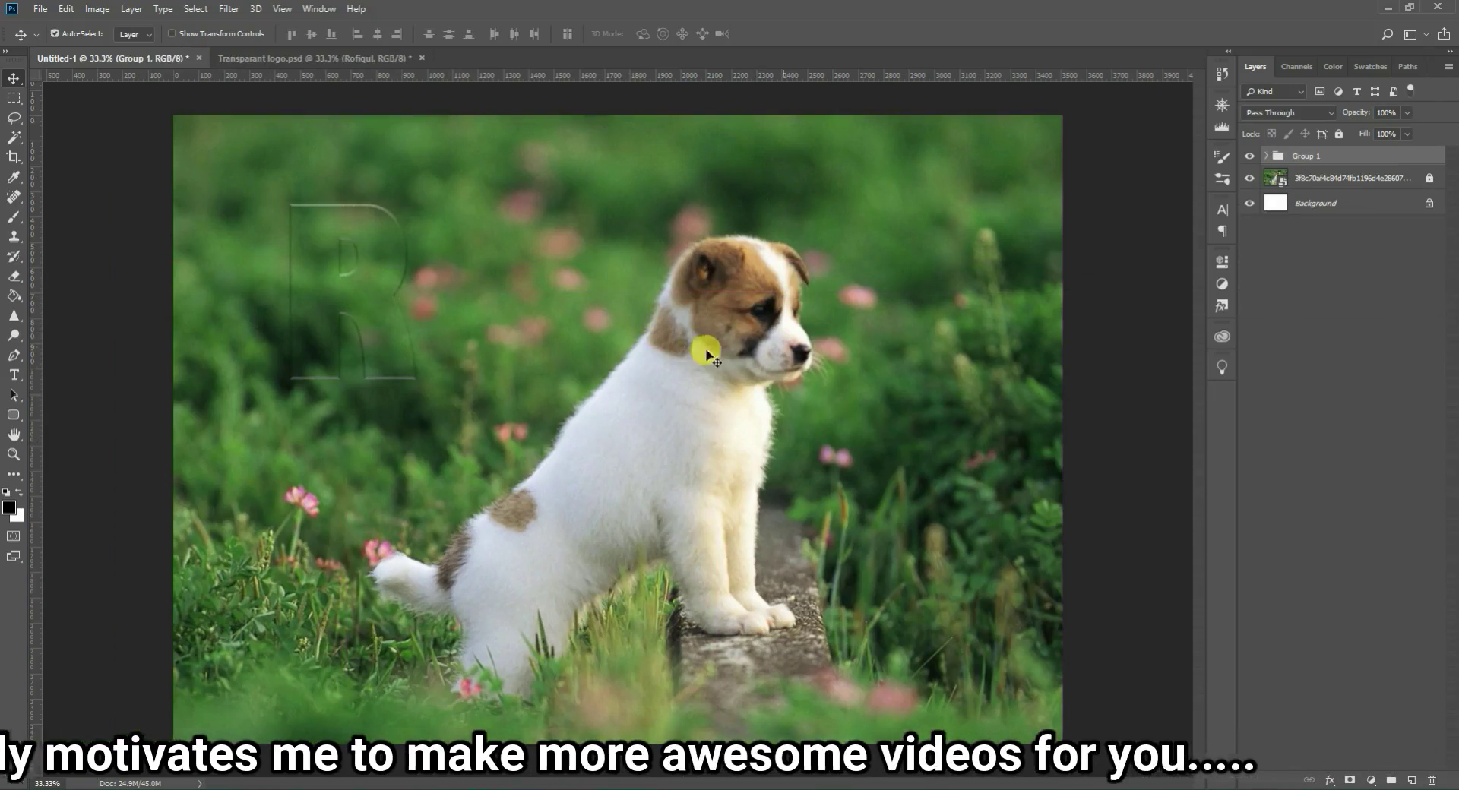
- Drag the Group 1 embossed R watermark onto the puppy's white chest
drag(362, 289, 629, 395)
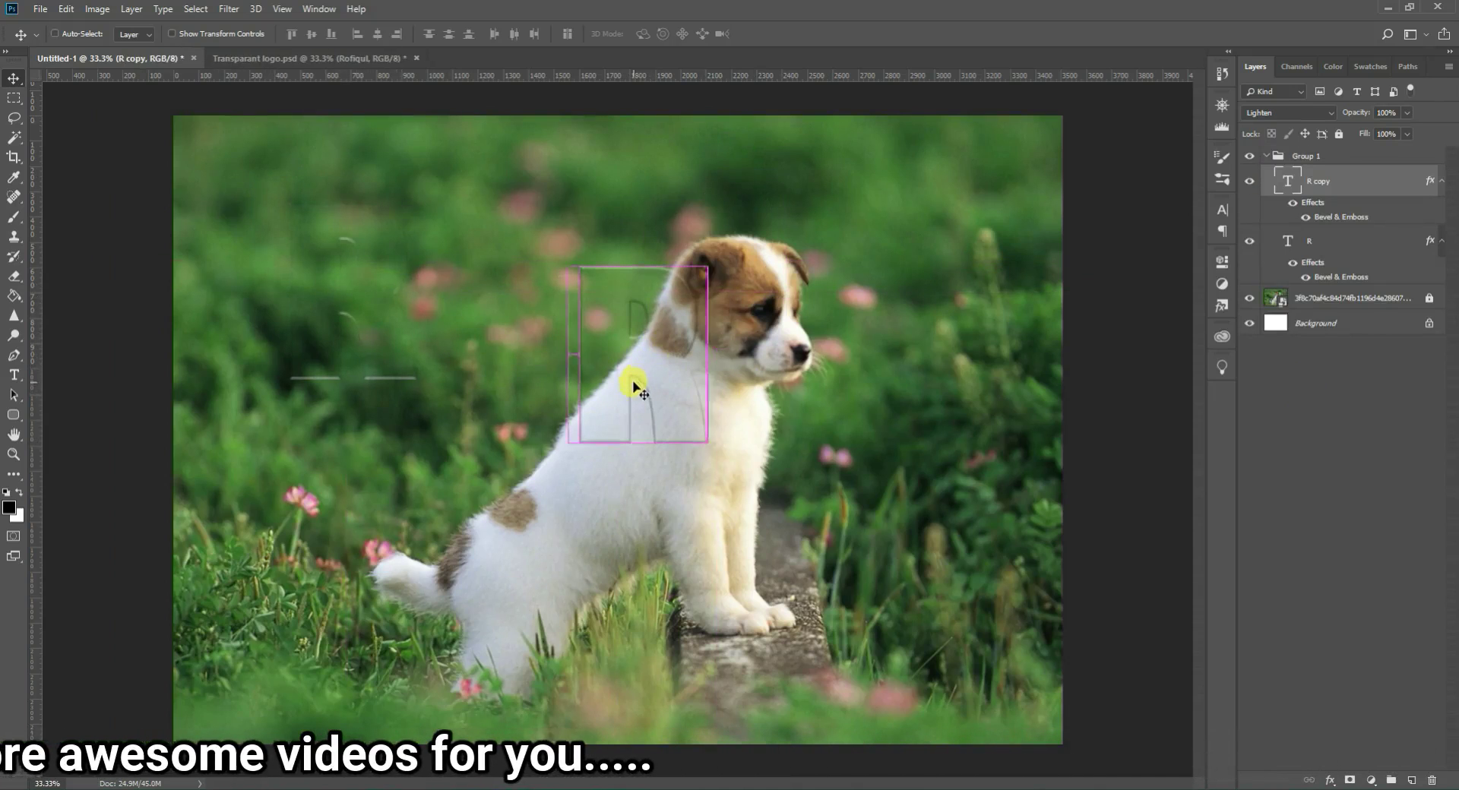
key(ctrl+z)
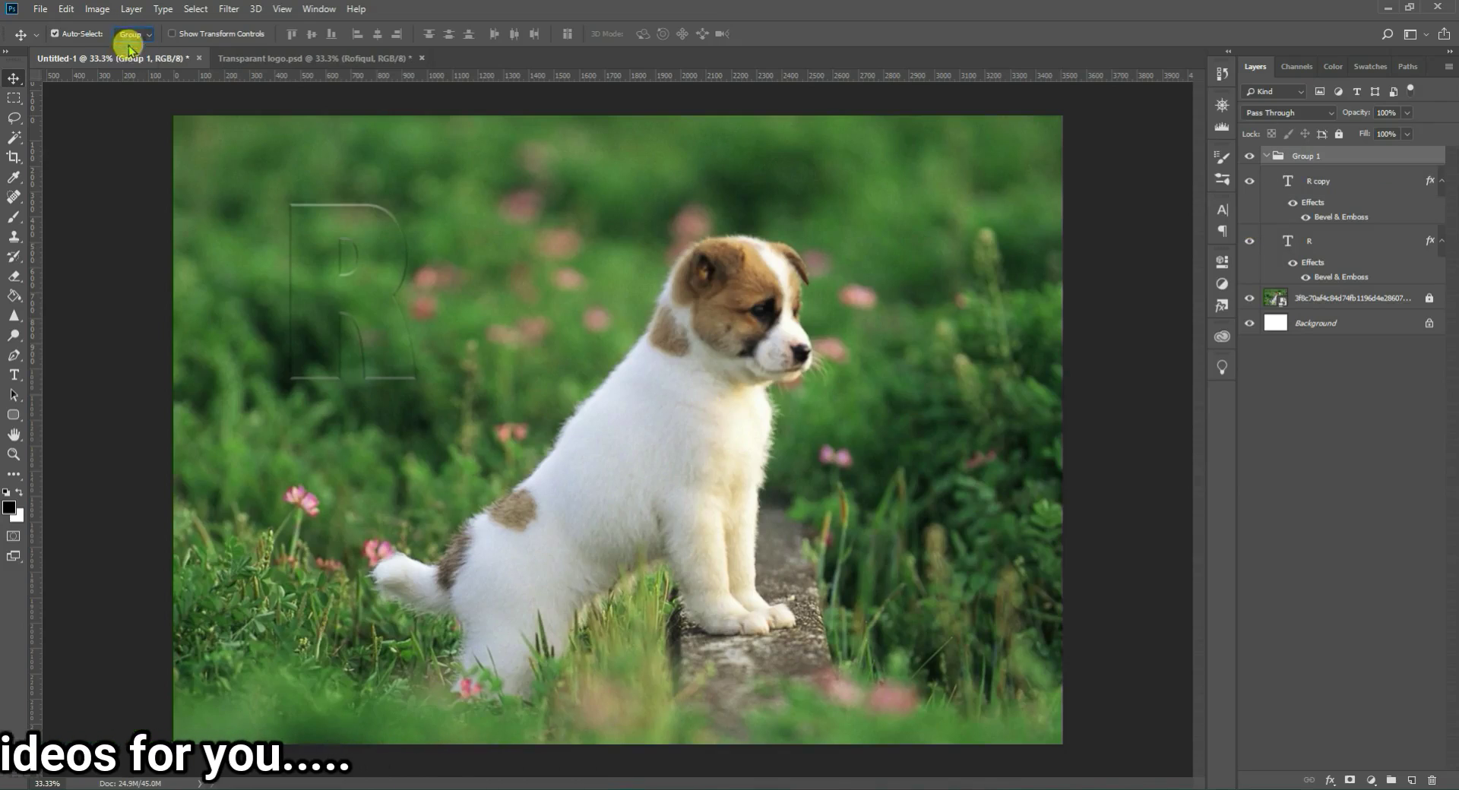
drag(365, 267, 446, 282)
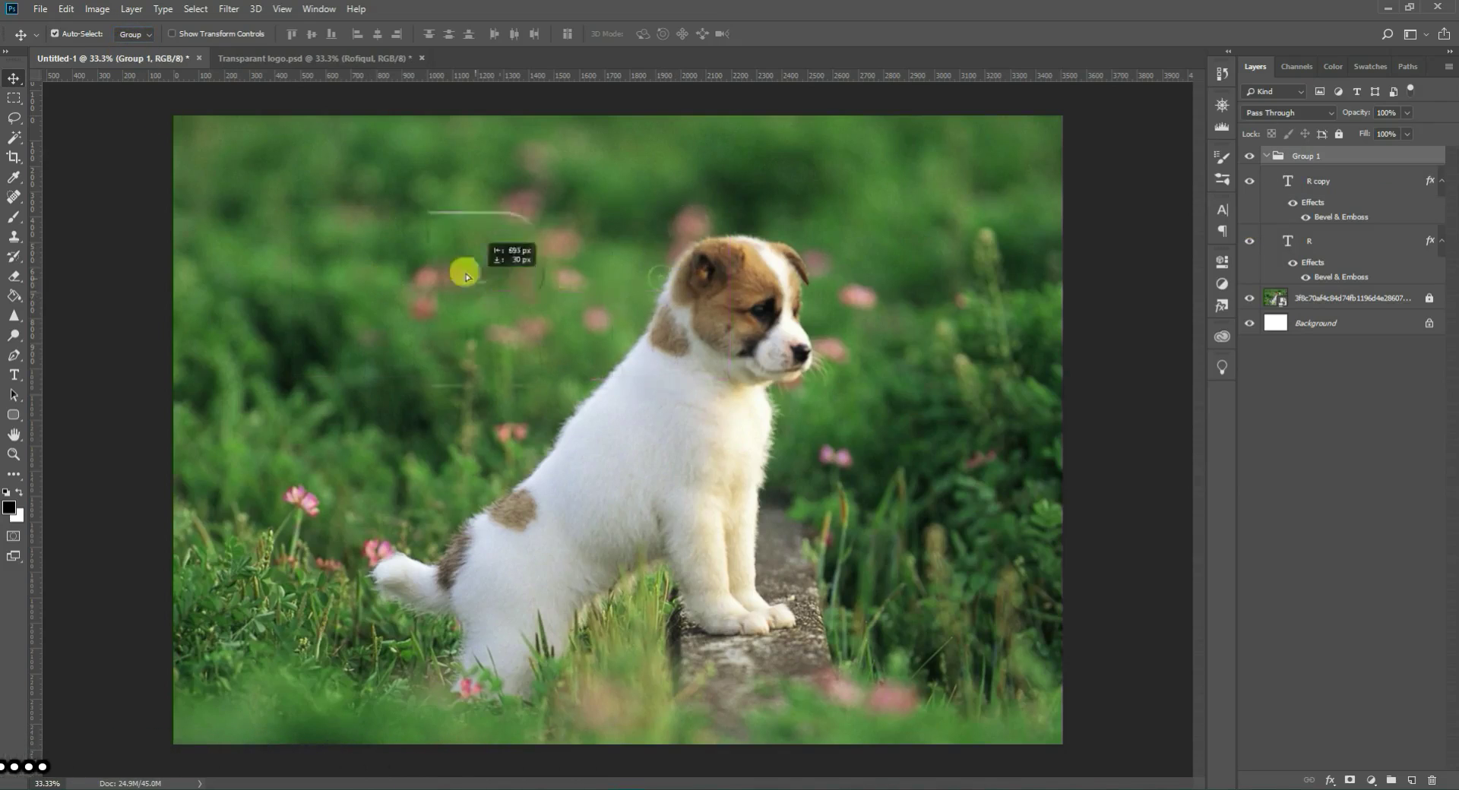
mouse_move(447, 283)
mouse_down()
mouse_move(294, 342)
mouse_move(344, 379)
mouse_up()
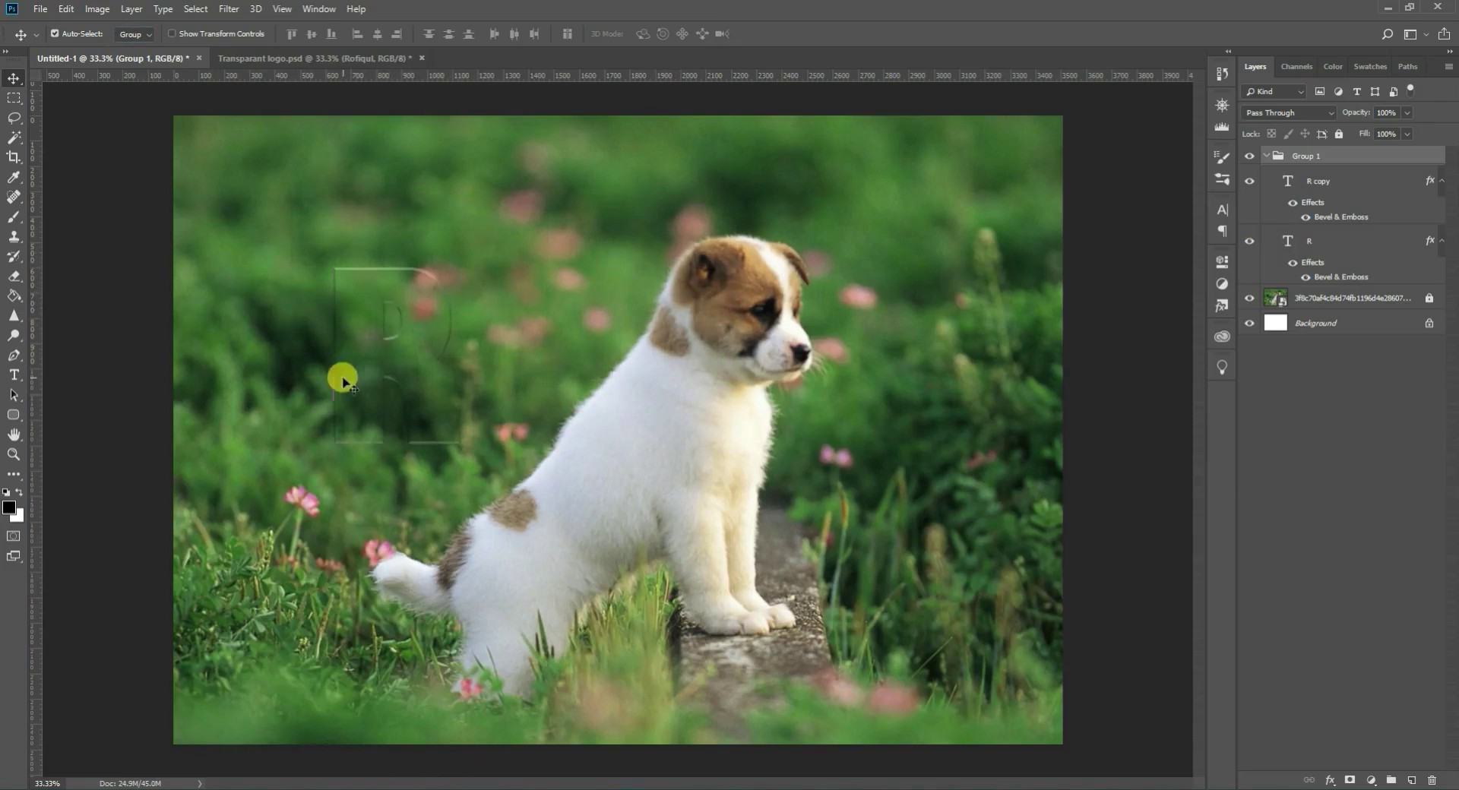
click(964, 348)
mouse_move(407, 361)
mouse_down()
mouse_move(448, 382)
mouse_move(365, 342)
mouse_up()
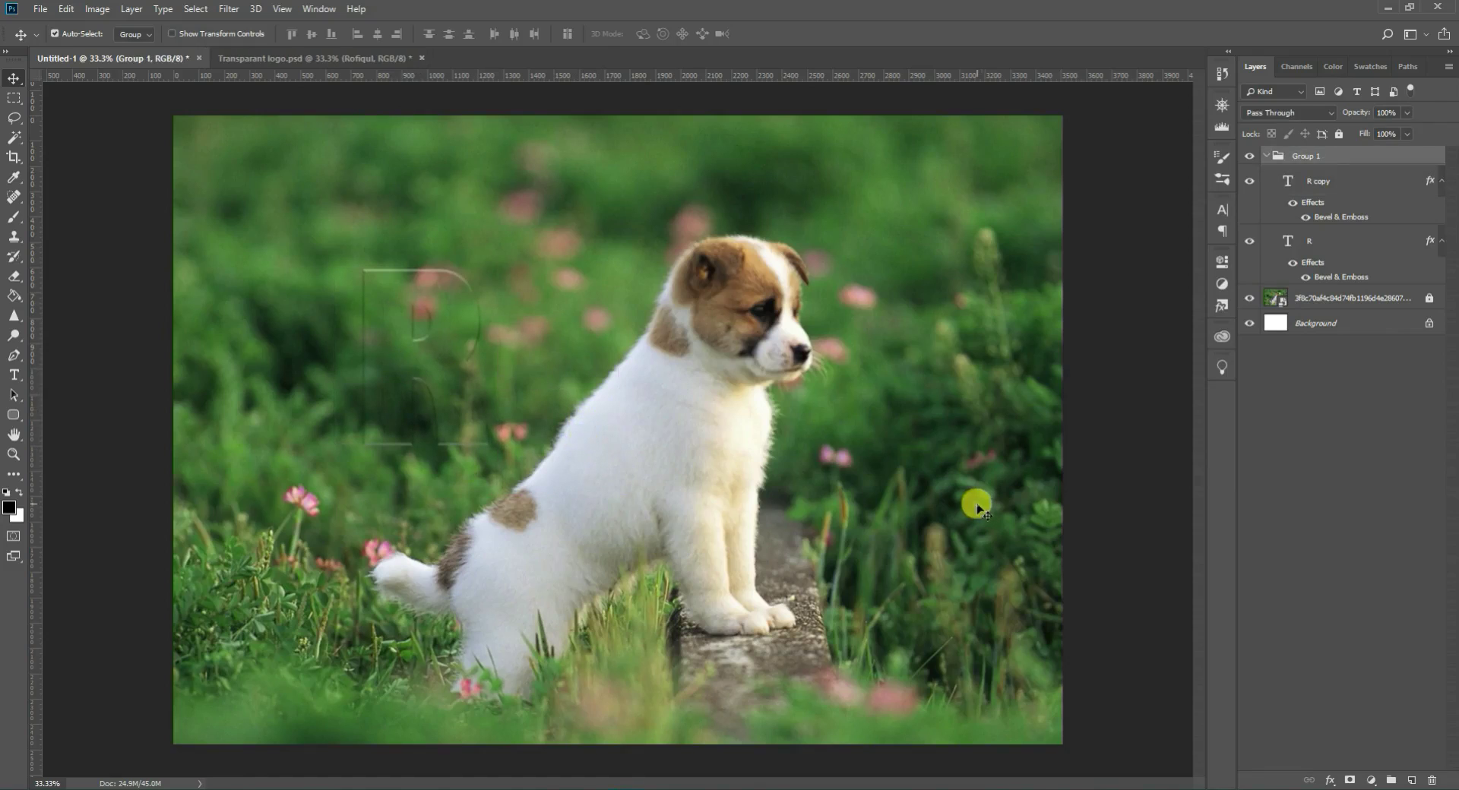
click(970, 501)
click(1338, 275)
mouse_move(444, 368)
mouse_down()
mouse_move(647, 495)
mouse_move(717, 443)
mouse_move(707, 456)
mouse_up()
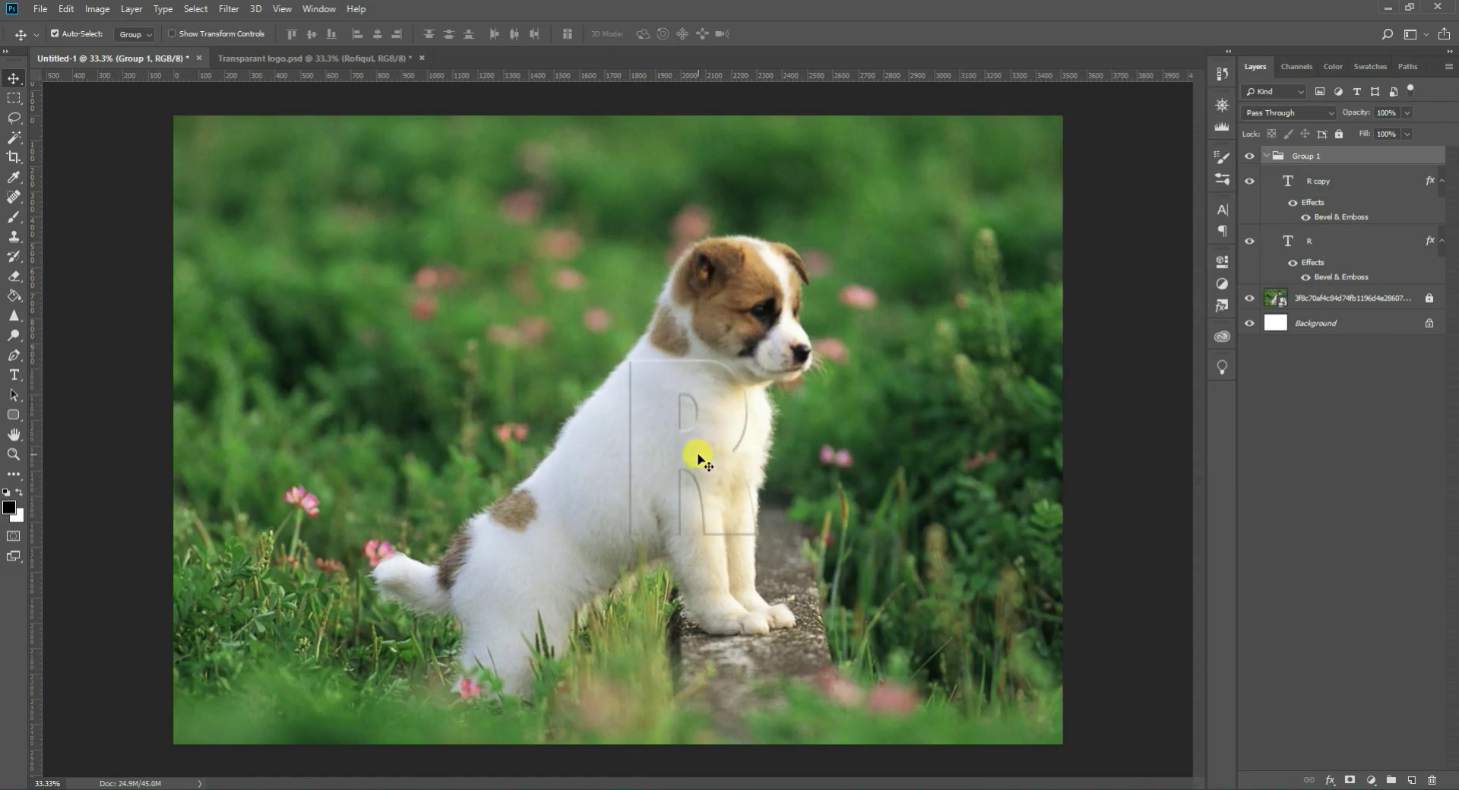